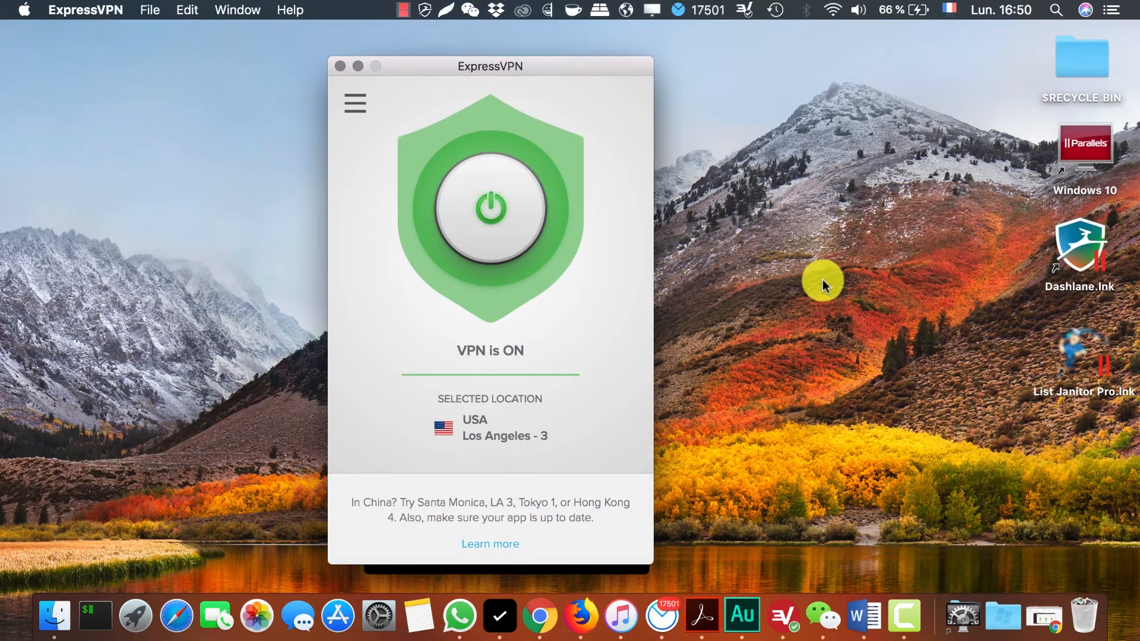
Switch to the browser's Kyvio dashboard and expand the Blog Builder section.
{"action": "key", "text": "ctrl+Right"}
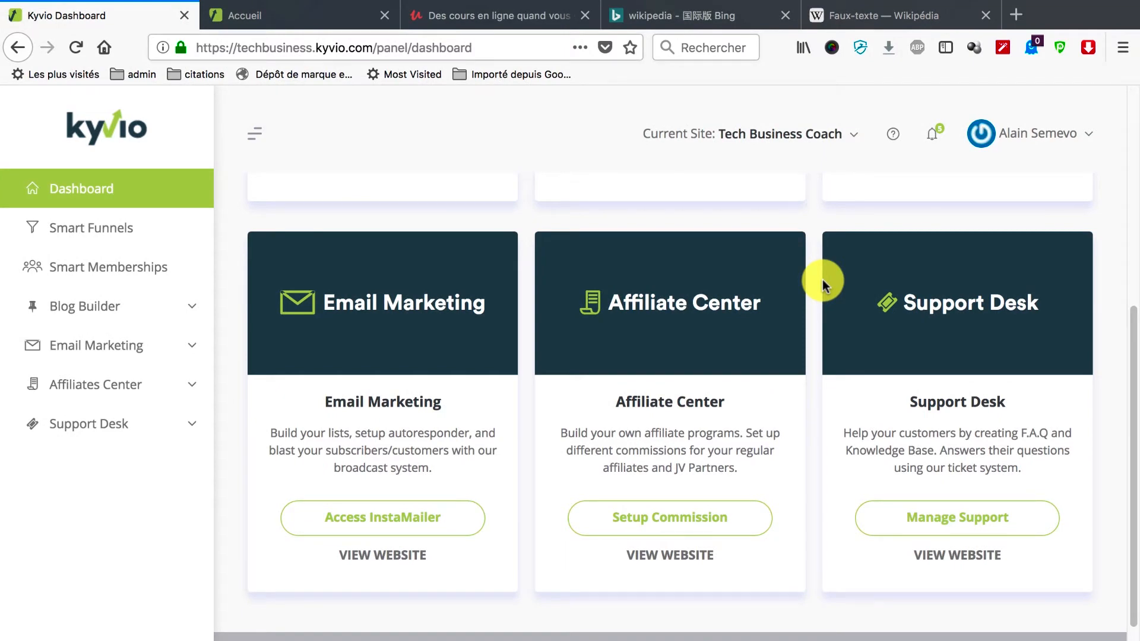
{"action": "scroll", "coordinate": [823, 285], "scroll_direction": "up", "scroll_amount": 5}
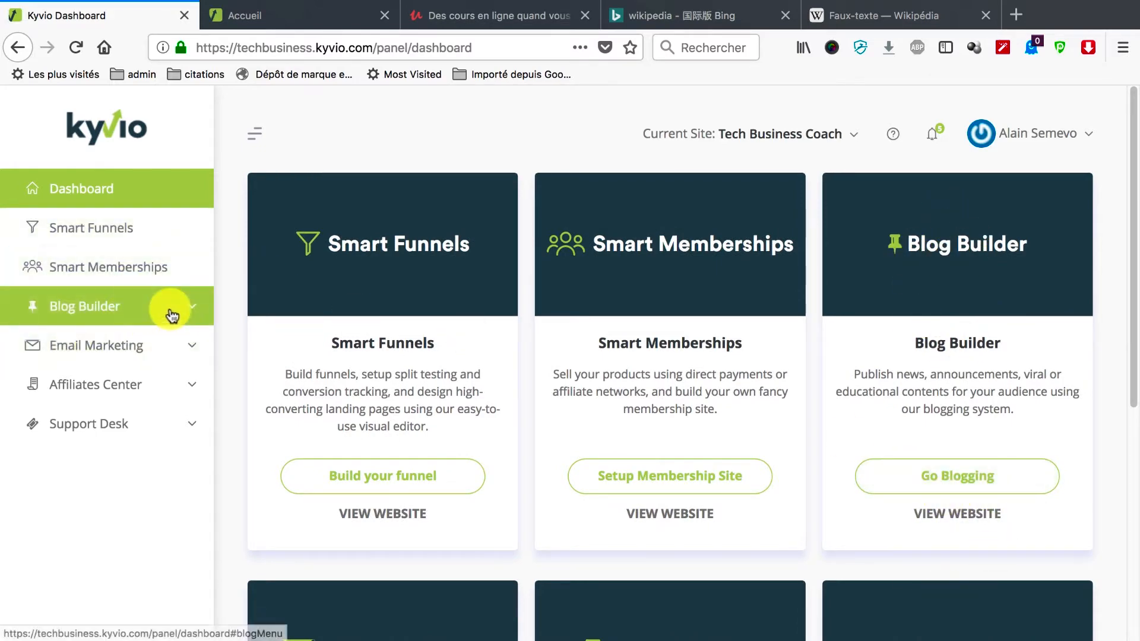
{"action": "left_click", "coordinate": [193, 305]}
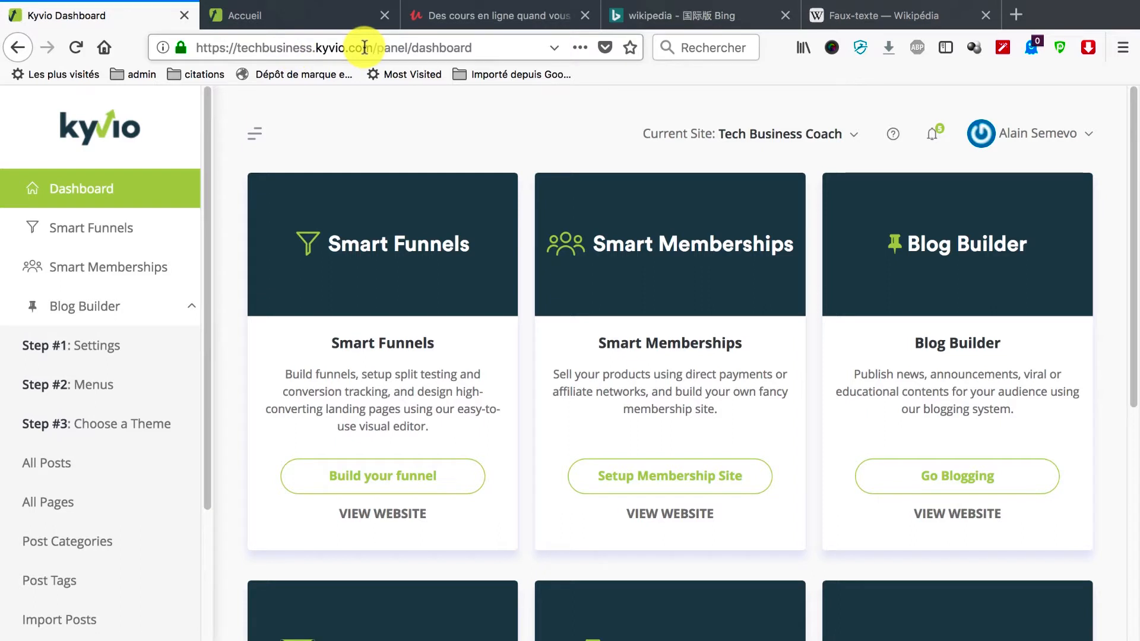
Check the site's domain, look over the published Tech Business Coach blog homepage, and return to the Kyvio dashboard.
{"action": "left_click_drag", "start_coordinate": [373, 48], "coordinate": [238, 56]}
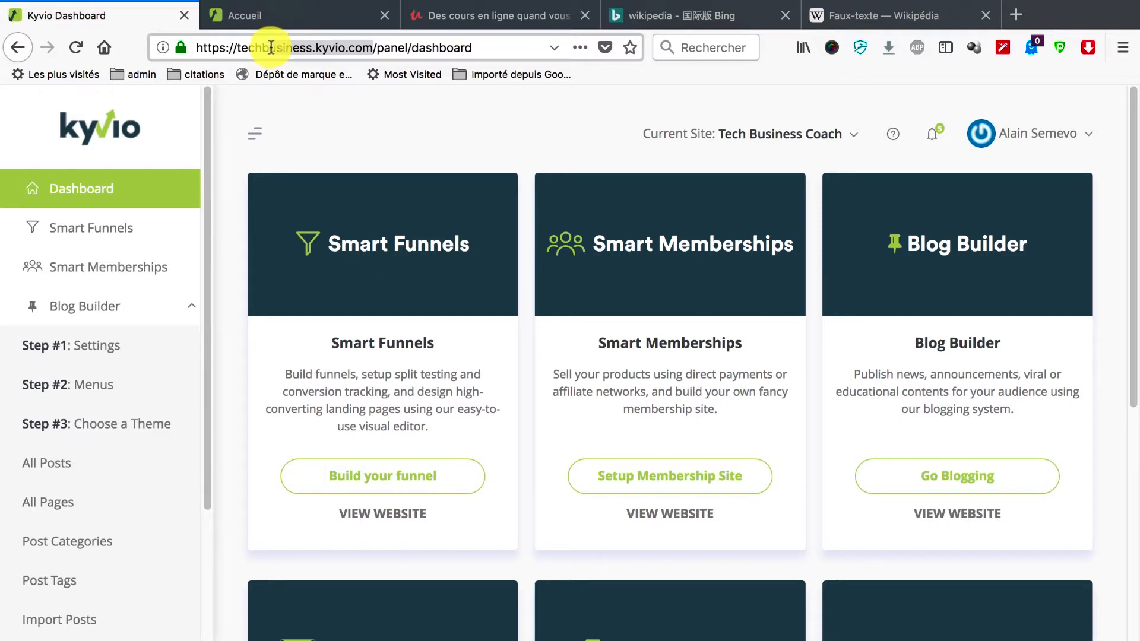
{"action": "left_click", "coordinate": [313, 18]}
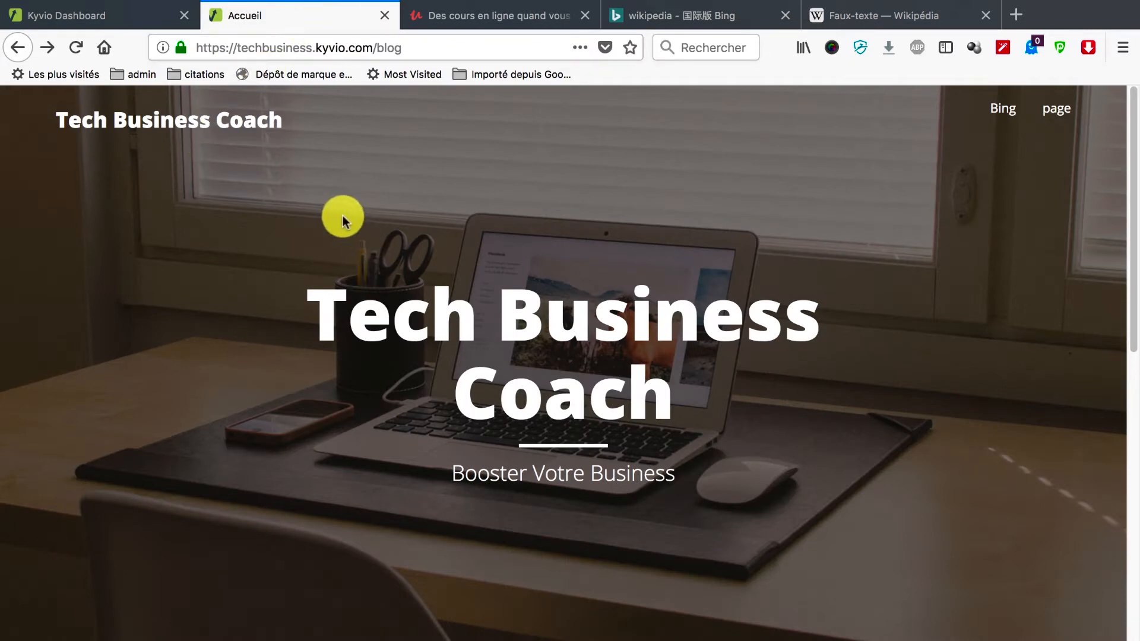
{"action": "scroll", "coordinate": [342, 216], "scroll_direction": "down", "scroll_amount": 3}
{"action": "scroll", "coordinate": [342, 216], "scroll_direction": "up", "scroll_amount": 3}
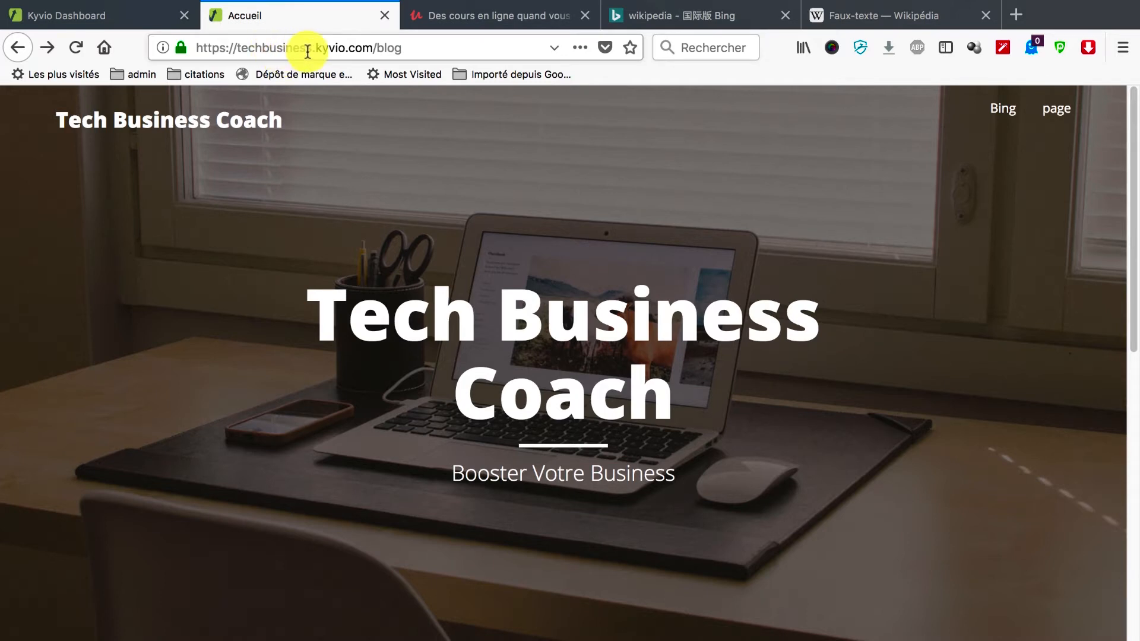
{"action": "left_click", "coordinate": [114, 19]}
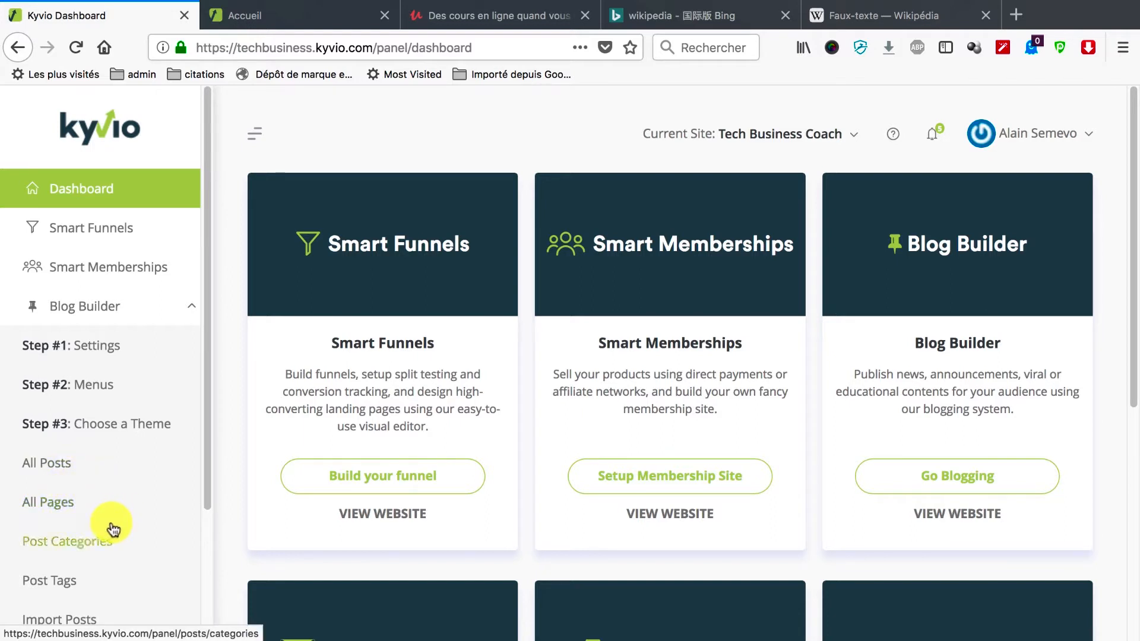
Open the Blog Builder settings and set showing the site name at the end of the title to Yes.
{"action": "left_click", "coordinate": [114, 347]}
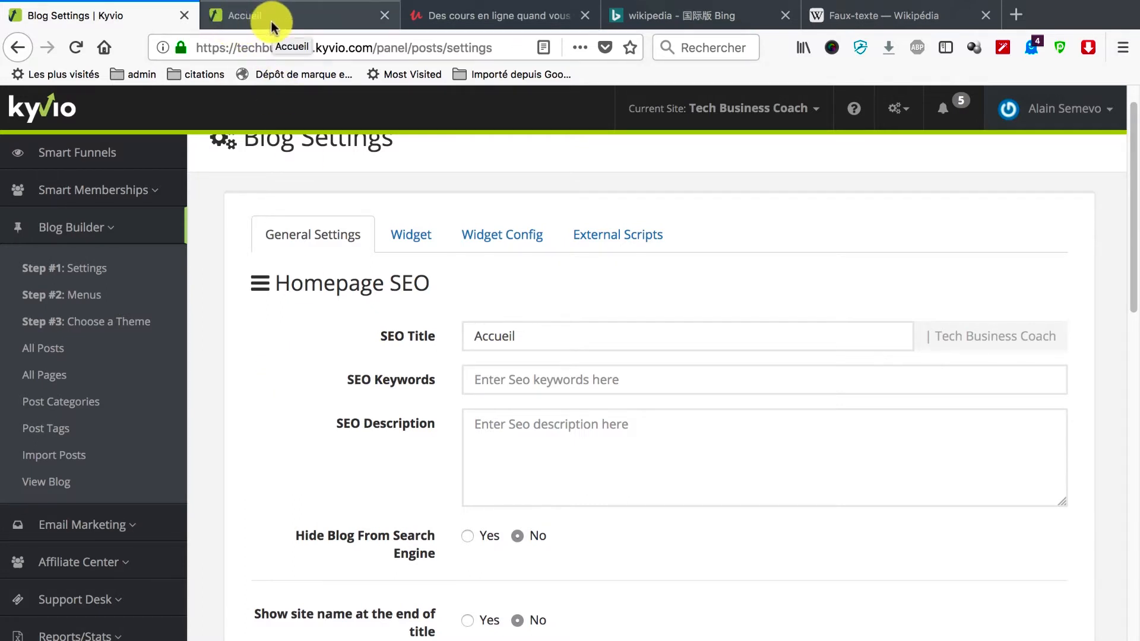
{"action": "scroll", "coordinate": [285, 232], "scroll_direction": "down", "scroll_amount": 1}
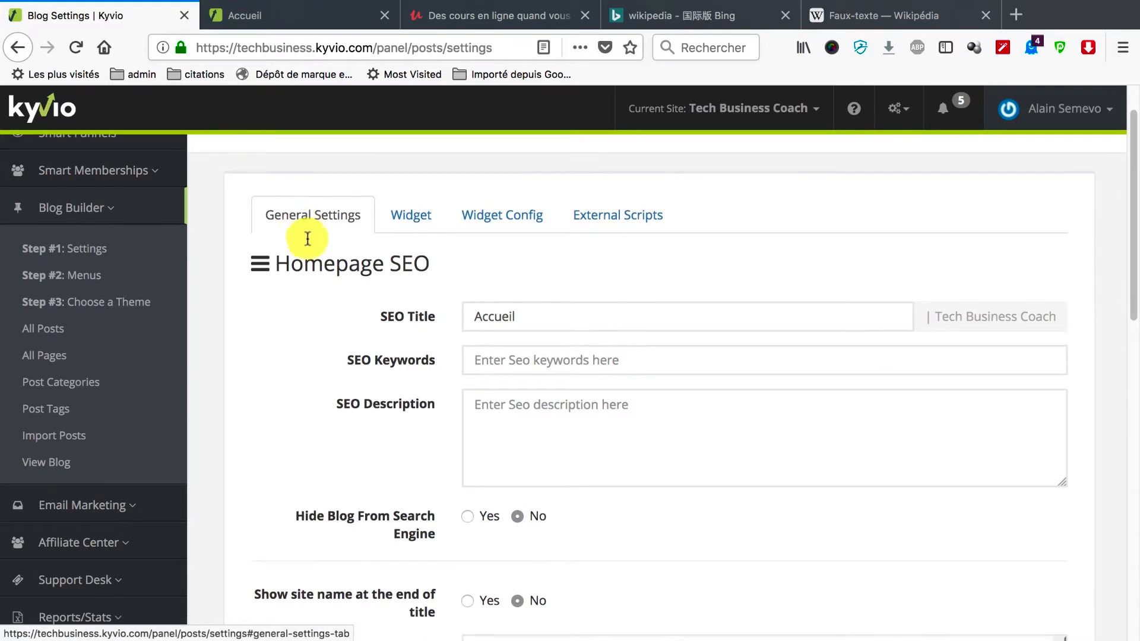
{"action": "scroll", "coordinate": [333, 291], "scroll_direction": "down", "scroll_amount": 4}
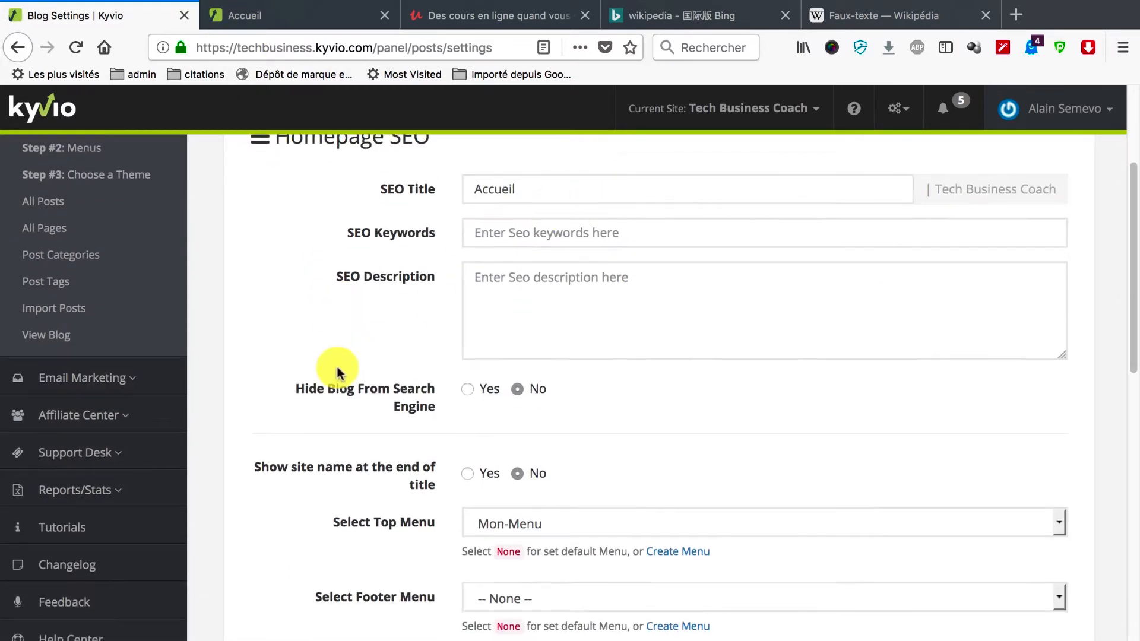
{"action": "scroll", "coordinate": [340, 369], "scroll_direction": "down", "scroll_amount": 1}
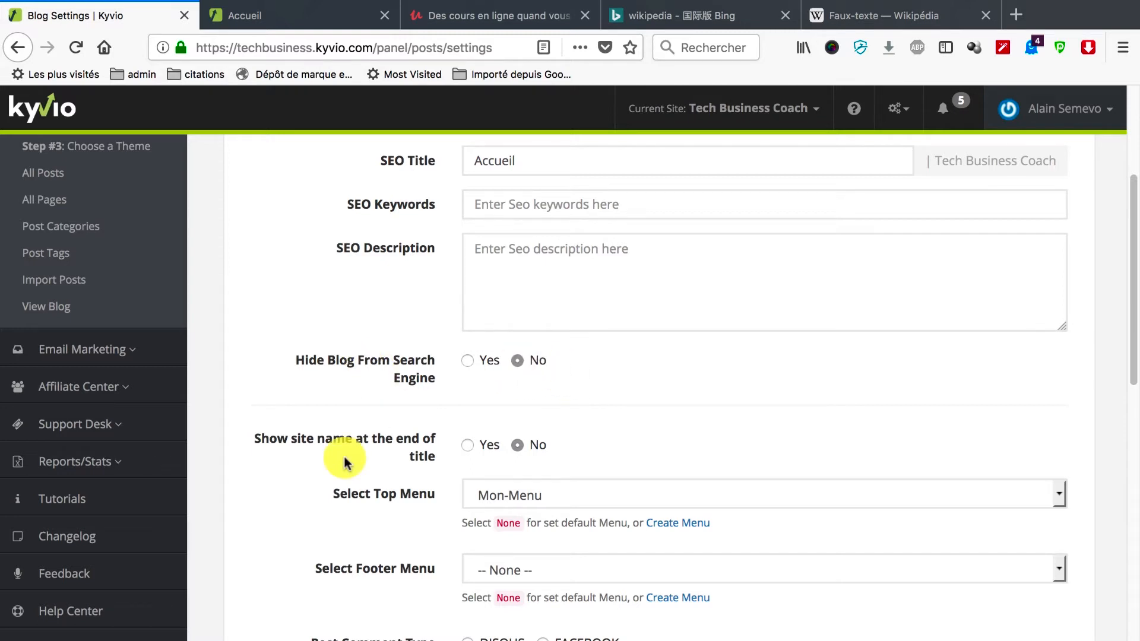
{"action": "scroll", "coordinate": [343, 451], "scroll_direction": "down", "scroll_amount": 3}
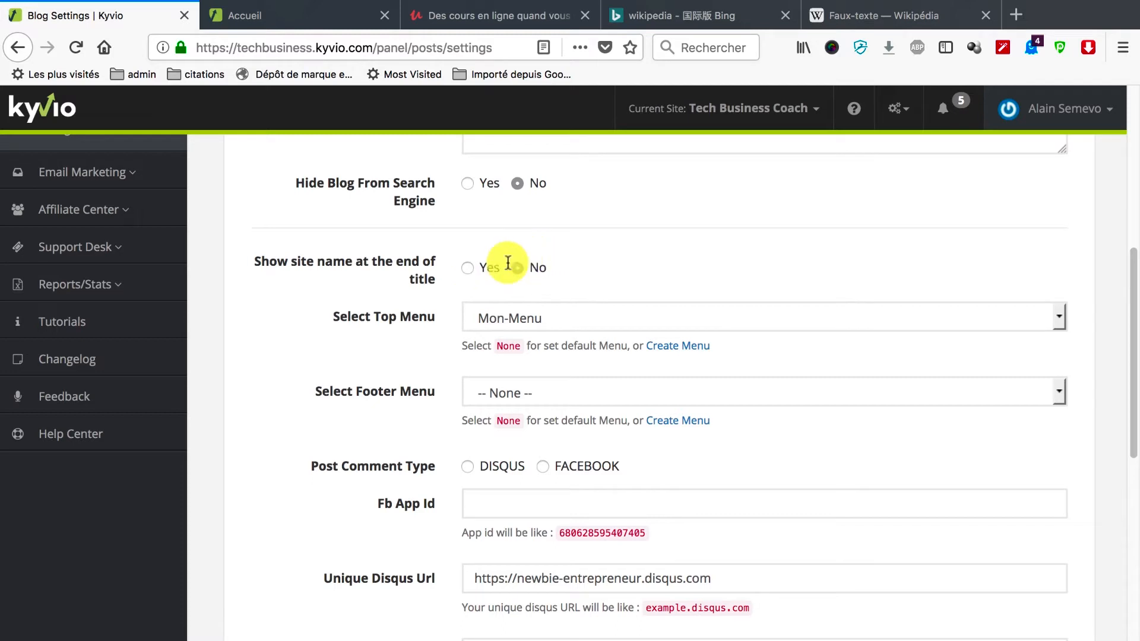
{"action": "left_click", "coordinate": [466, 270]}
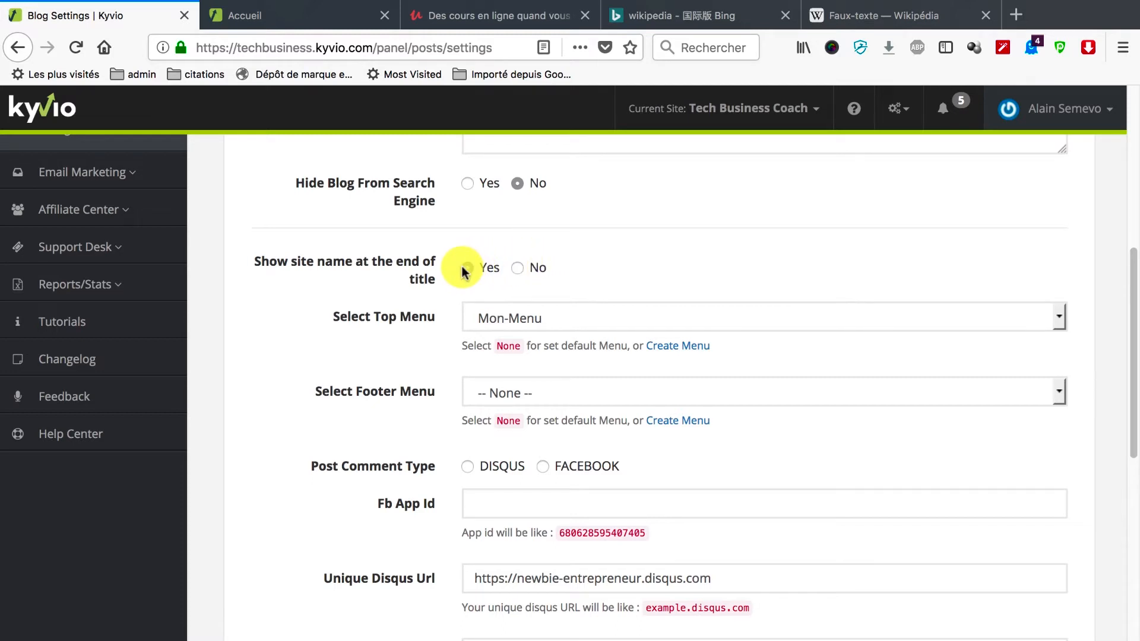
Choose Mon-Menu as the blog's top menu and save the general settings.
{"action": "scroll", "coordinate": [270, 379], "scroll_direction": "down", "scroll_amount": 2}
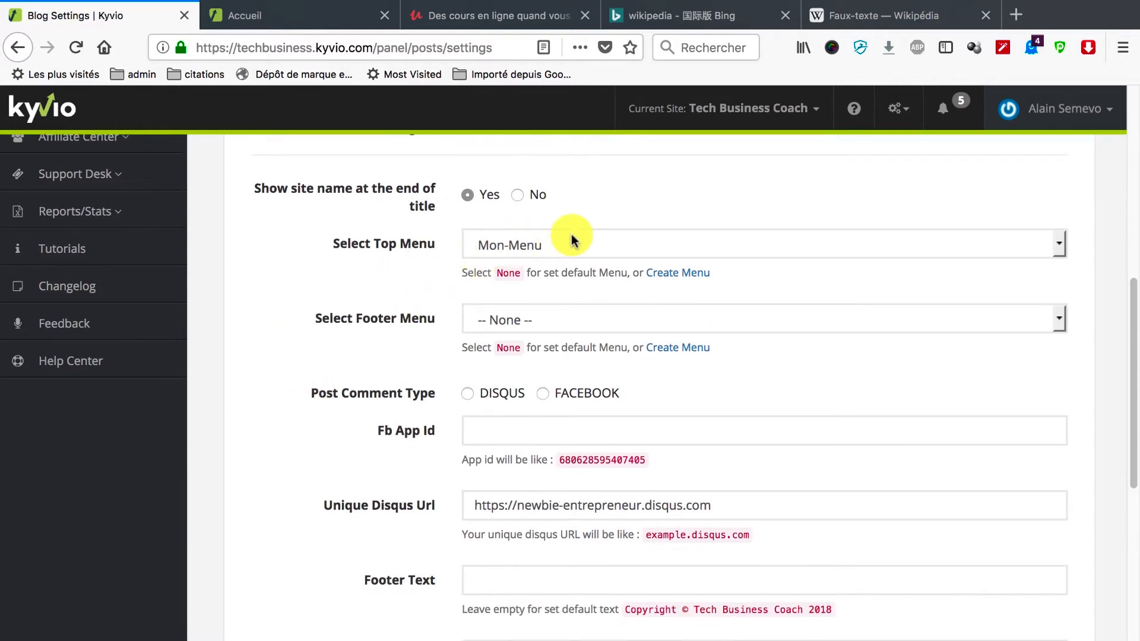
{"action": "left_click", "coordinate": [753, 250]}
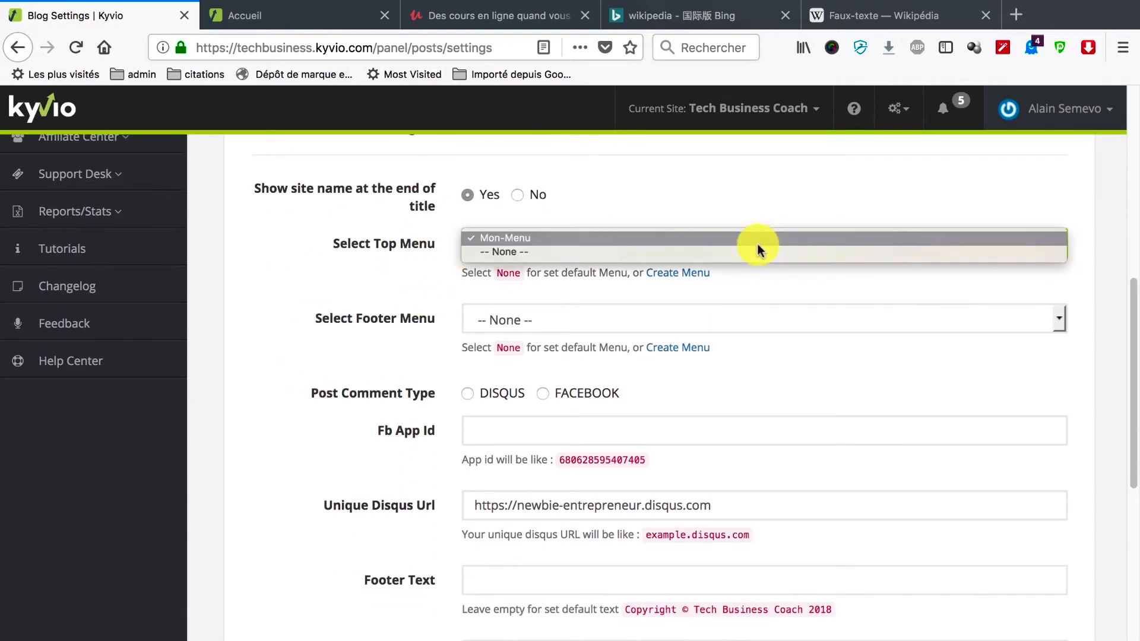
{"action": "left_click", "coordinate": [683, 237]}
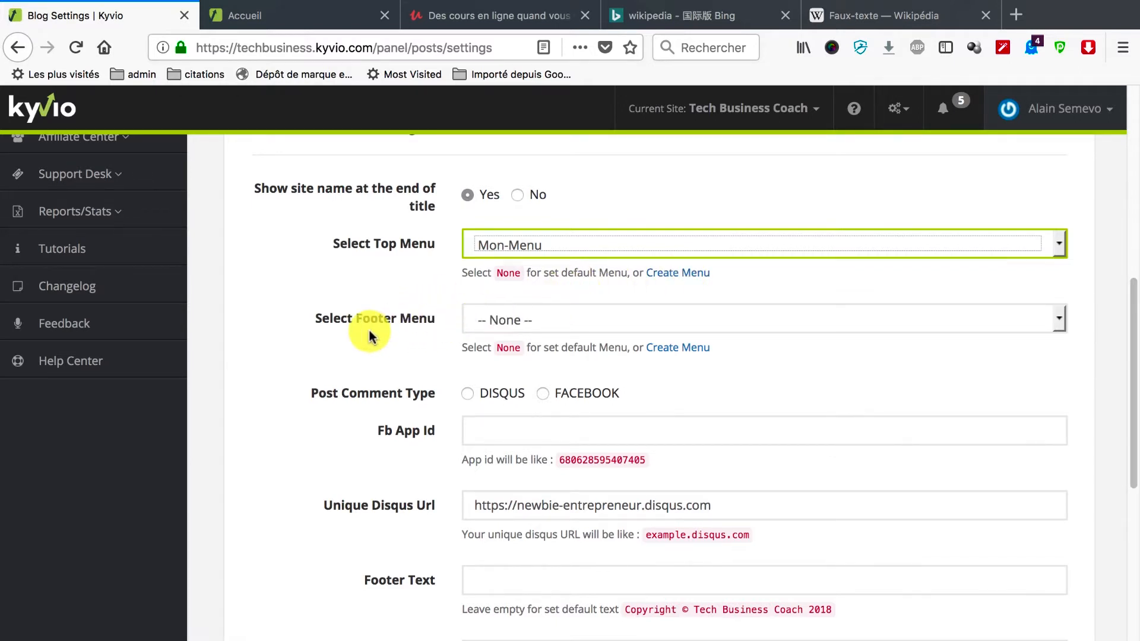
{"action": "scroll", "coordinate": [372, 331], "scroll_direction": "down", "scroll_amount": 3}
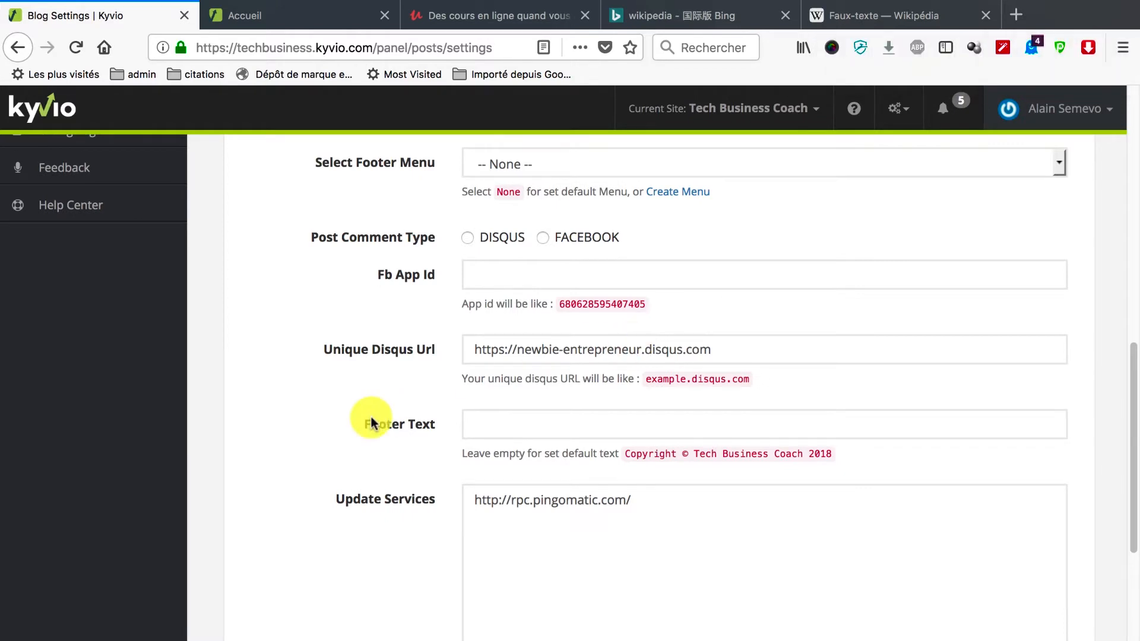
{"action": "scroll", "coordinate": [368, 356], "scroll_direction": "down", "scroll_amount": 5}
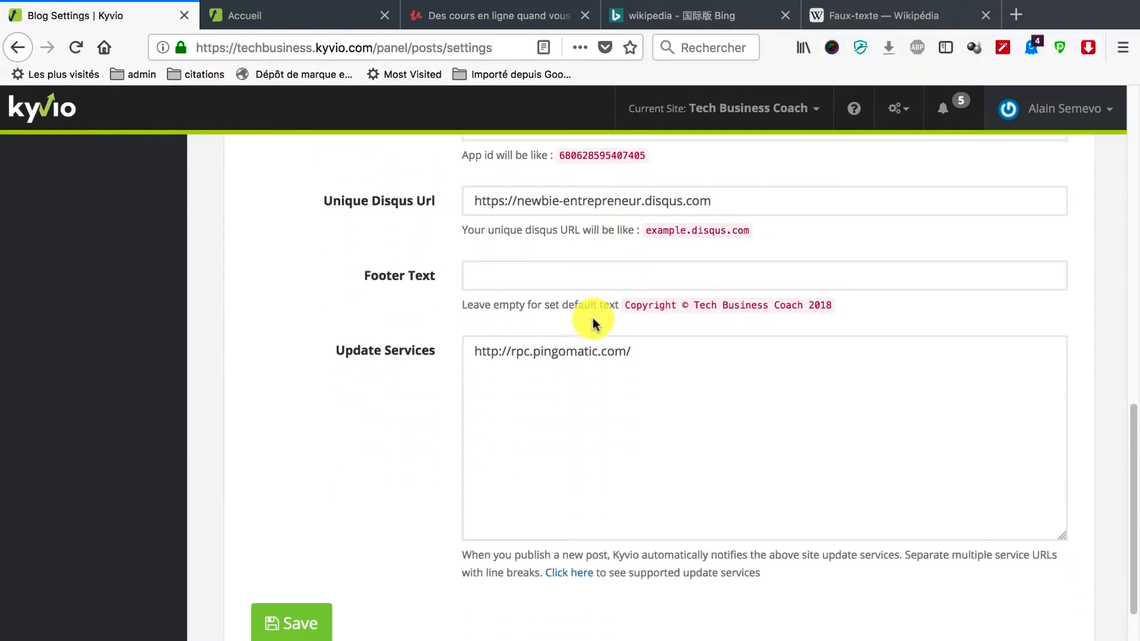
{"action": "scroll", "coordinate": [394, 446], "scroll_direction": "down", "scroll_amount": 2}
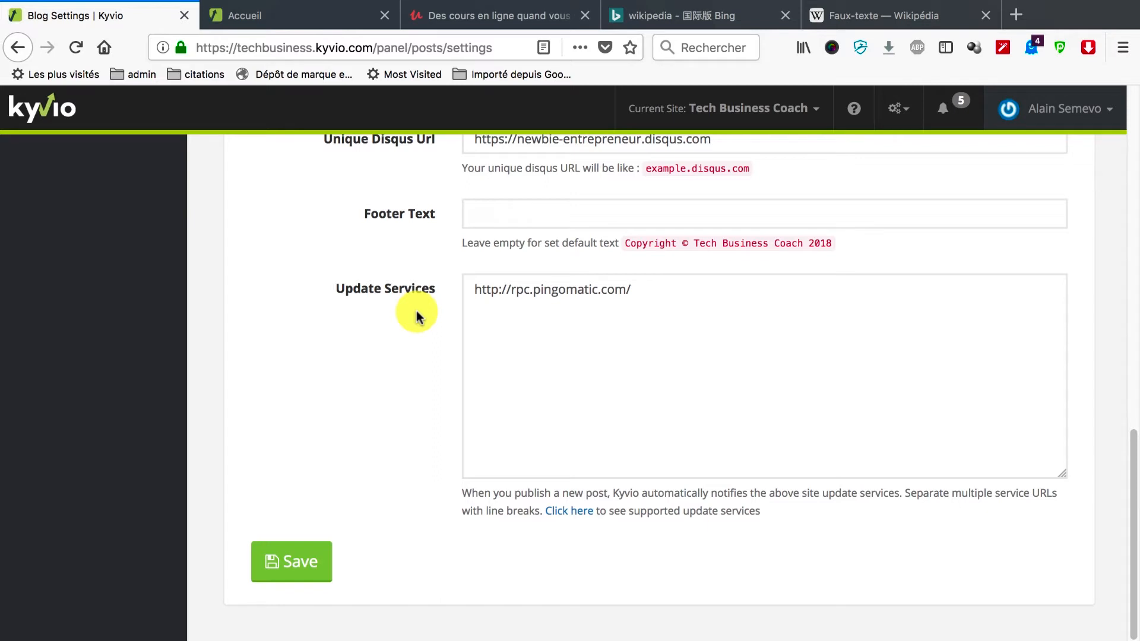
{"action": "left_click", "coordinate": [308, 567]}
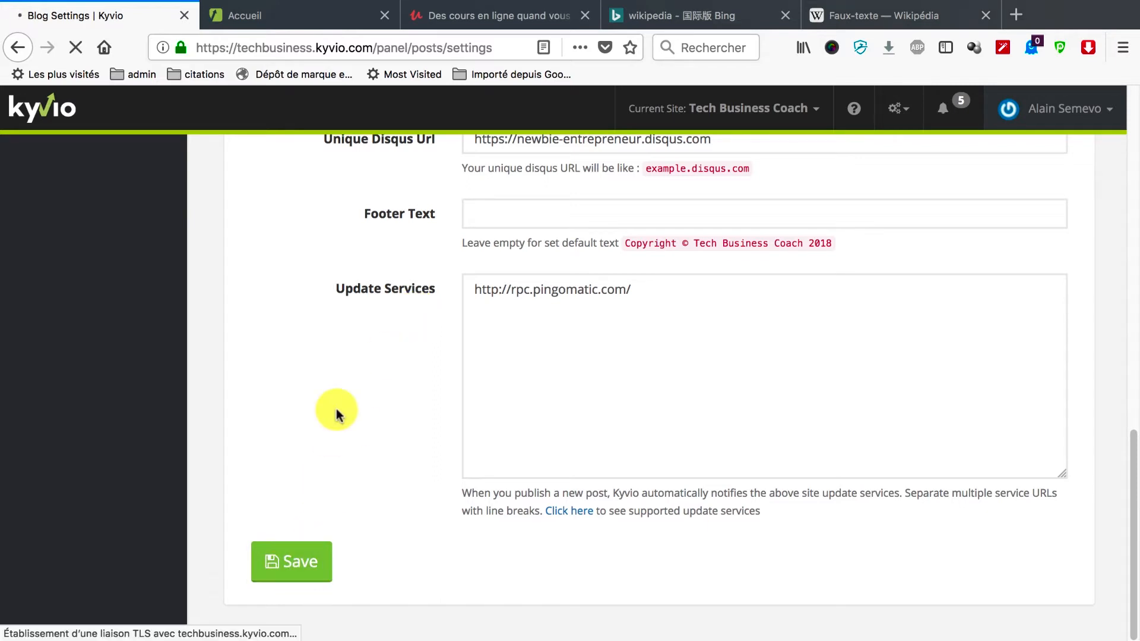
Examine the blog's widget list and compare it with the sidebar on the published blog page.
{"action": "left_click", "coordinate": [411, 336]}
{"action": "scroll", "coordinate": [411, 337], "scroll_direction": "down", "scroll_amount": 3}
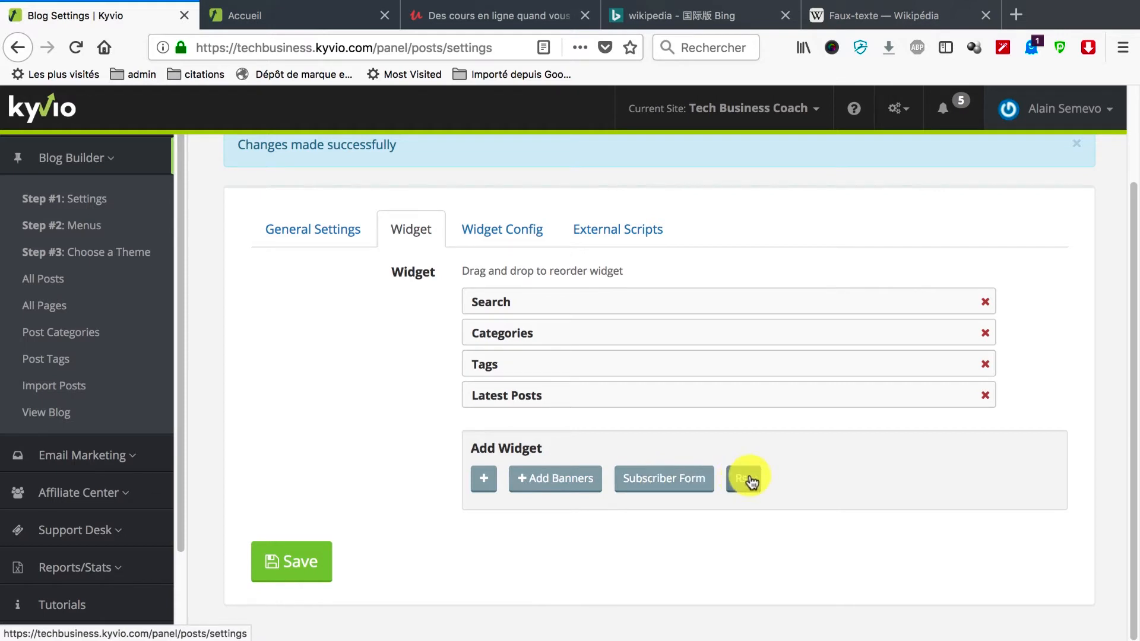
{"action": "left_click", "coordinate": [319, 13]}
{"action": "scroll", "coordinate": [598, 314], "scroll_direction": "down", "scroll_amount": 5}
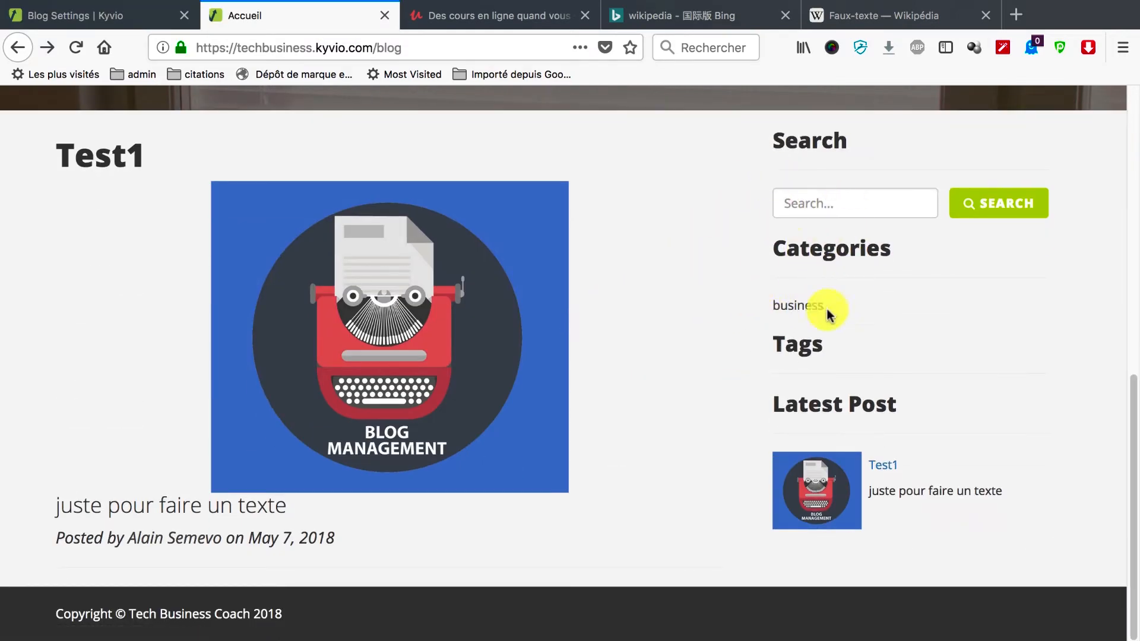
{"action": "left_click", "coordinate": [819, 209]}
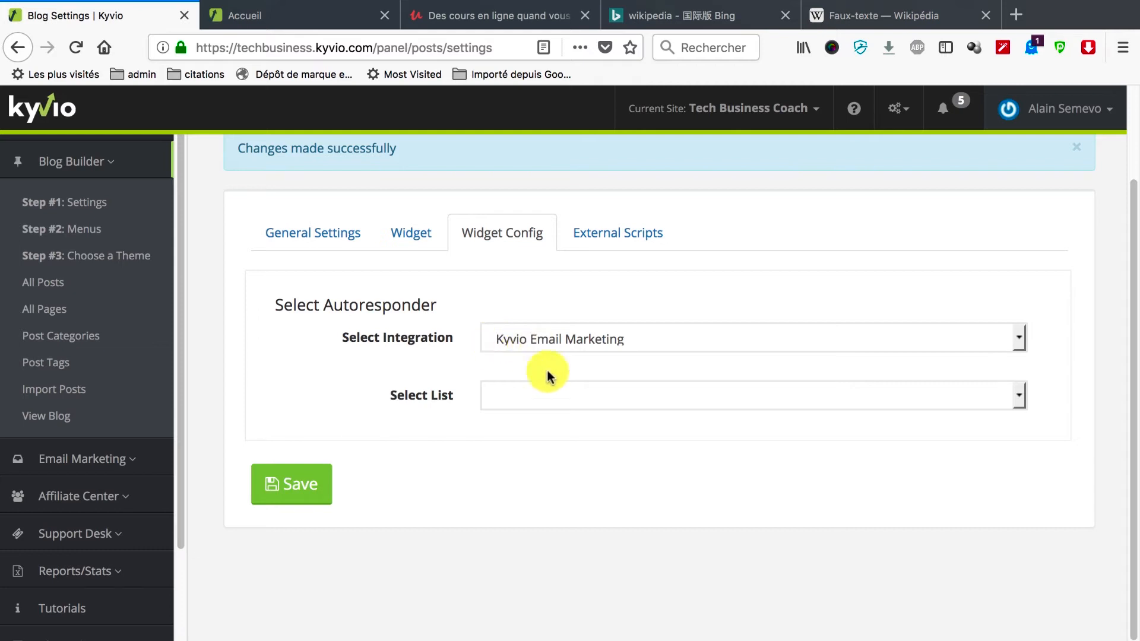
Check the autoresponder list choices and the external script fields for the header, and save the blog settings.
{"action": "left_click", "coordinate": [554, 400]}
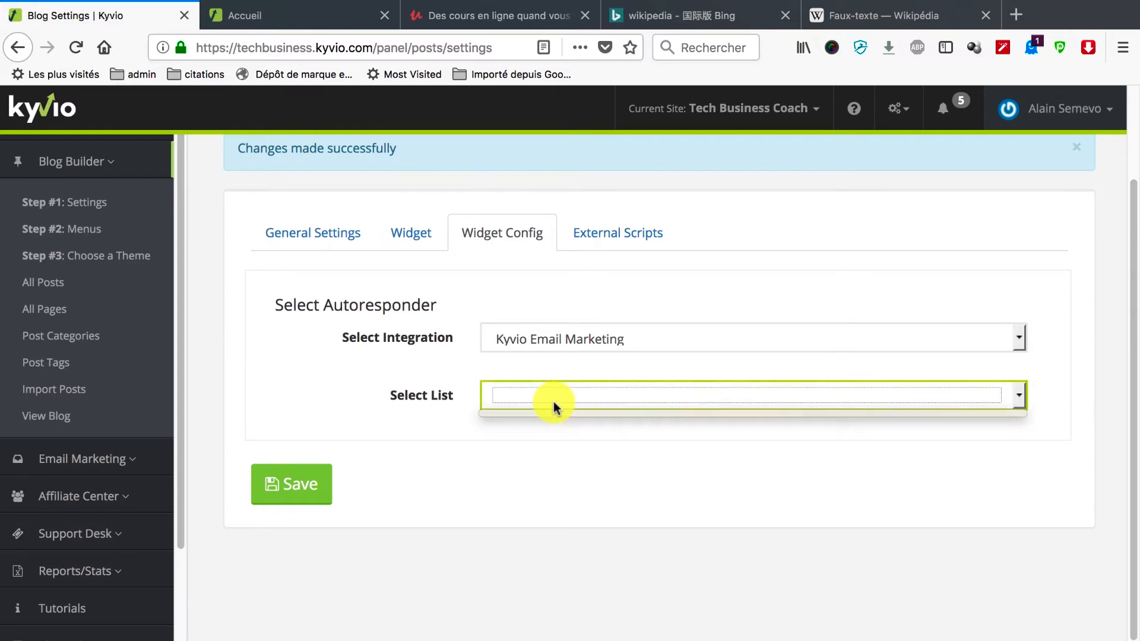
{"action": "left_click", "coordinate": [626, 232]}
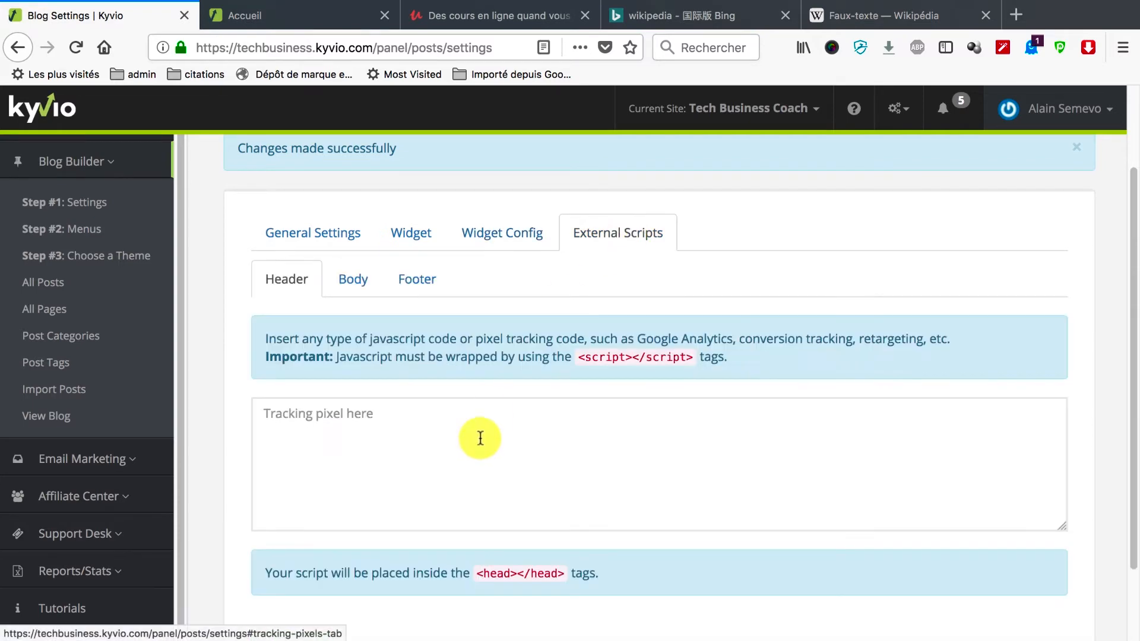
{"action": "scroll", "coordinate": [479, 439], "scroll_direction": "down", "scroll_amount": 2}
{"action": "scroll", "coordinate": [479, 441], "scroll_direction": "up", "scroll_amount": 3}
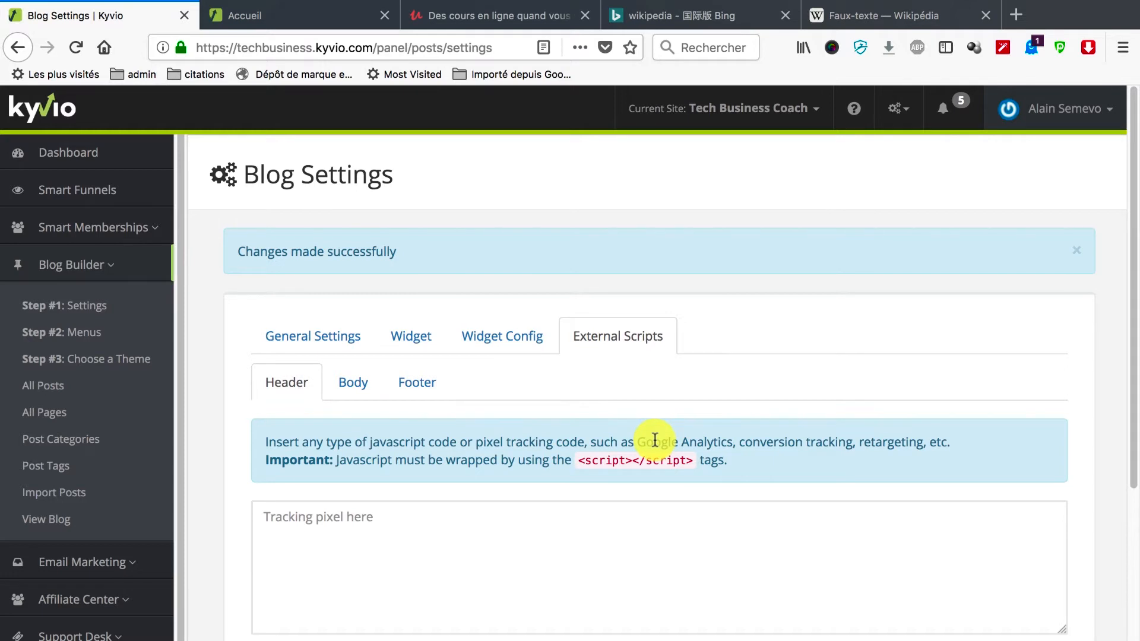
{"action": "scroll", "coordinate": [379, 357], "scroll_direction": "down", "scroll_amount": 4}
{"action": "left_click", "coordinate": [291, 561]}
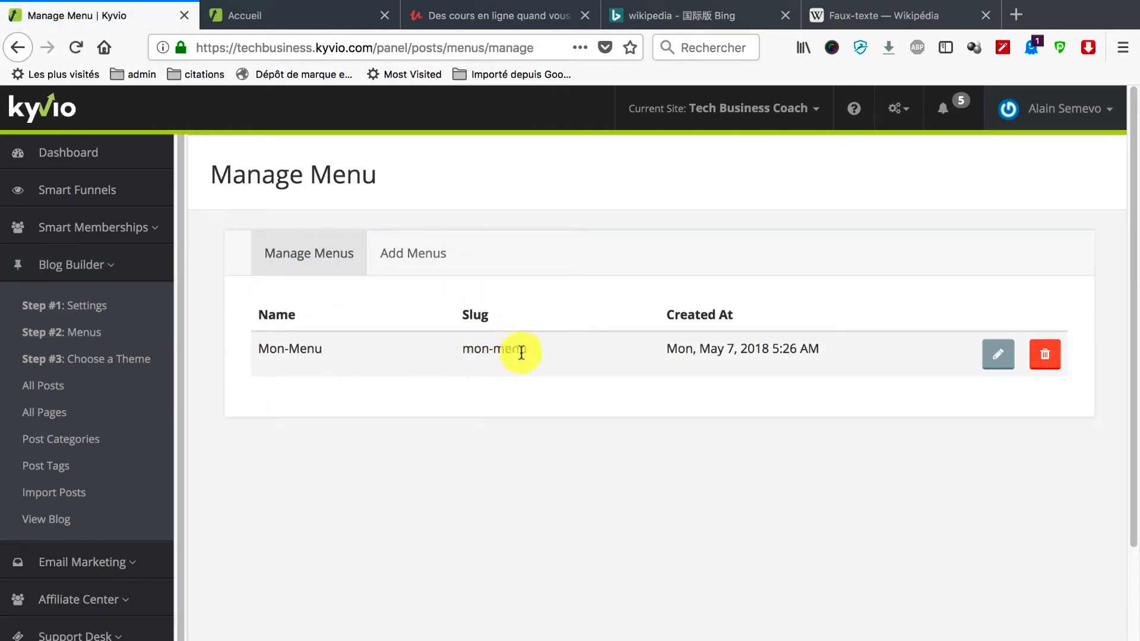
Open Mon-Menu for editing from the blog's menu management page and add the Test1 post to it.
{"action": "left_click", "coordinate": [1000, 356]}
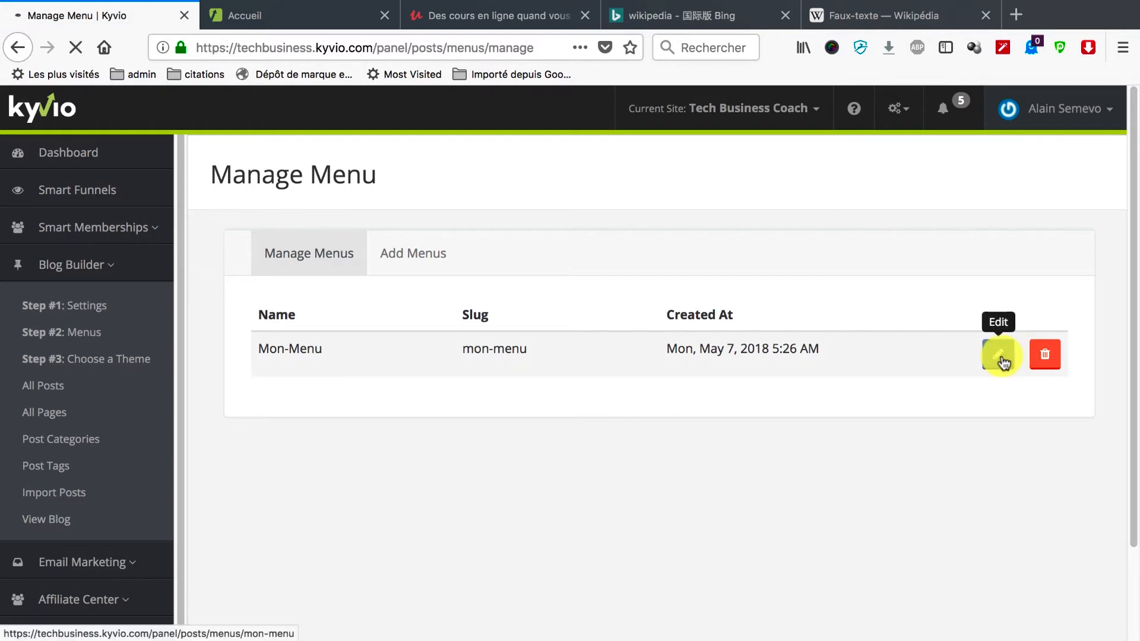
{"action": "scroll", "coordinate": [657, 475], "scroll_direction": "down", "scroll_amount": 3}
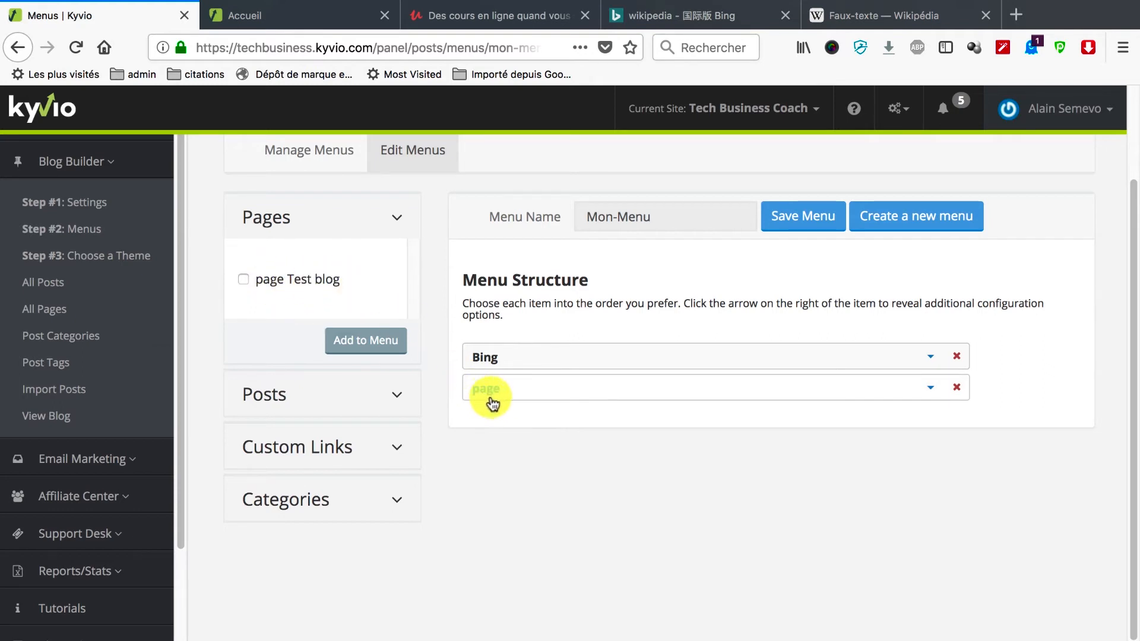
{"action": "left_click", "coordinate": [396, 217]}
{"action": "left_click", "coordinate": [397, 273]}
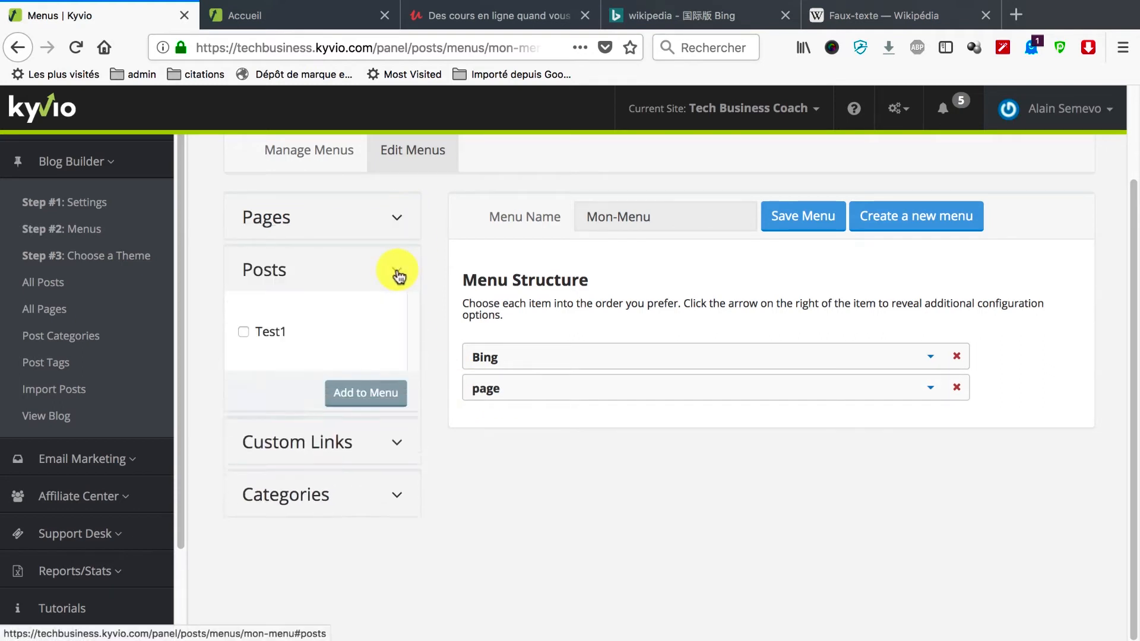
{"action": "left_click", "coordinate": [243, 332]}
{"action": "left_click", "coordinate": [387, 402]}
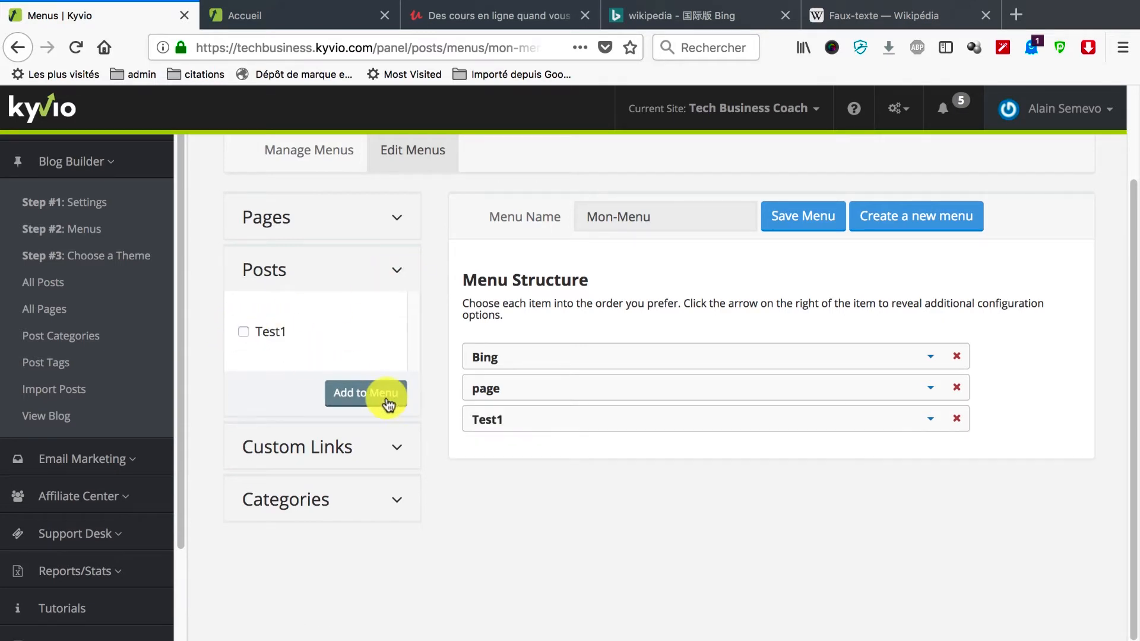
Look at the custom link fields and add the business category to Mon-Menu.
{"action": "left_click", "coordinate": [397, 272]}
{"action": "left_click", "coordinate": [397, 330]}
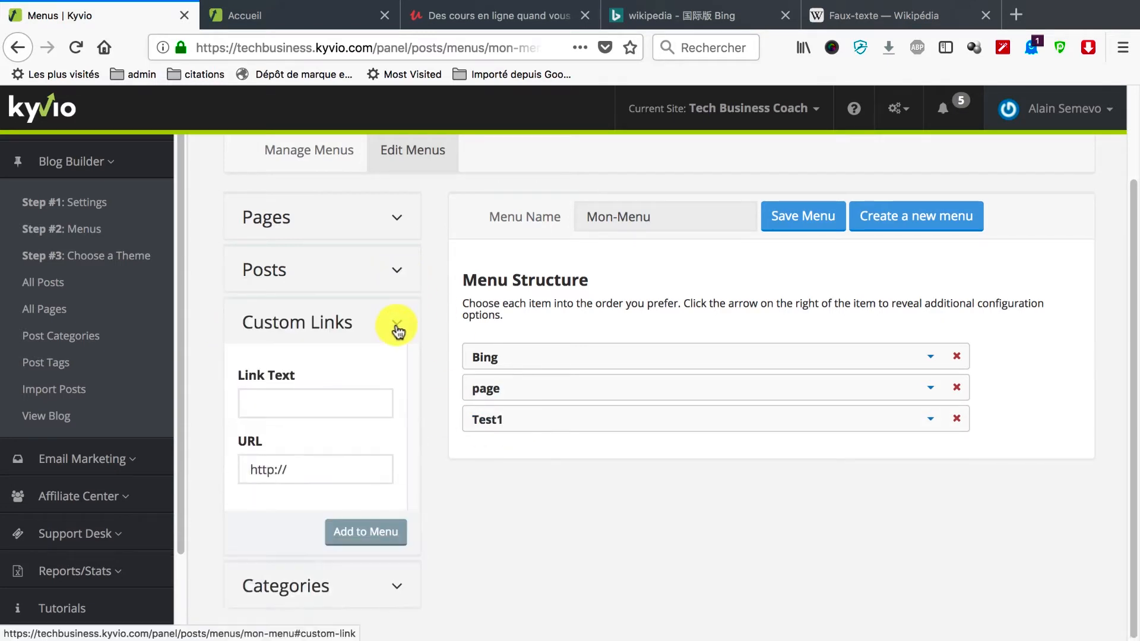
{"action": "left_click", "coordinate": [396, 332]}
{"action": "left_click", "coordinate": [398, 378]}
{"action": "left_click", "coordinate": [265, 432]}
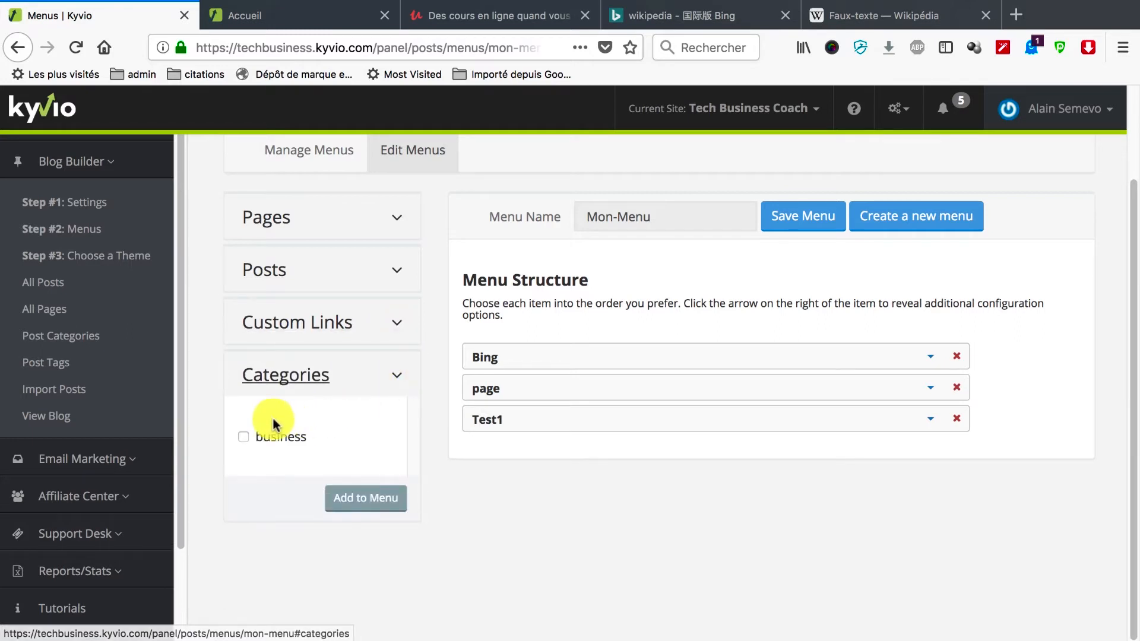
{"action": "left_click", "coordinate": [358, 500]}
{"action": "left_click", "coordinate": [404, 380]}
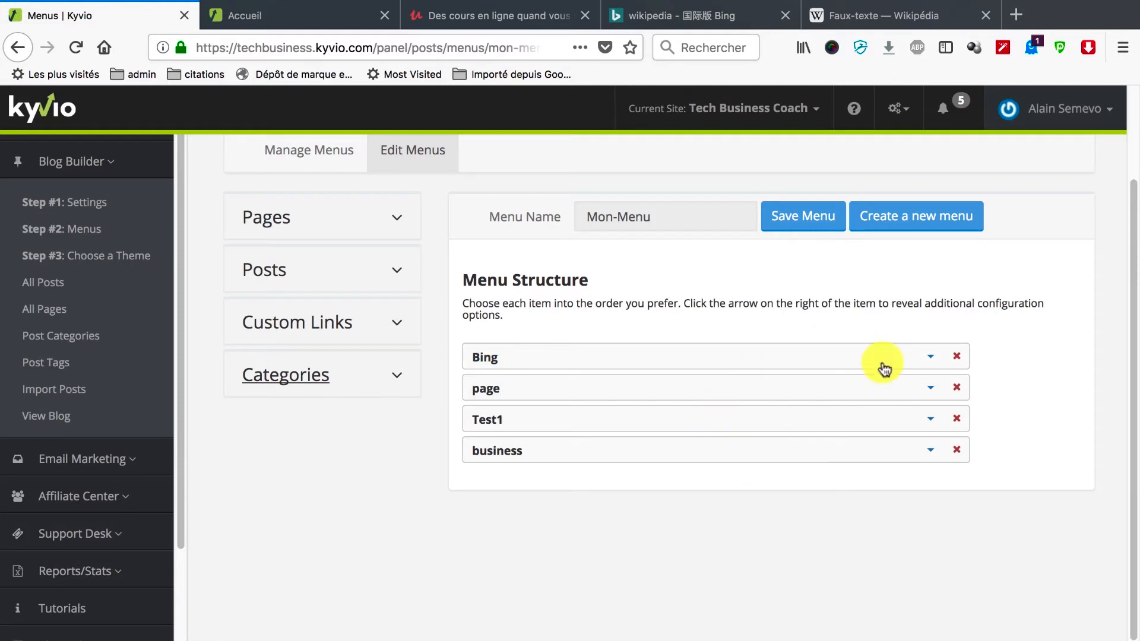
Re-enter page as the navigation label of the page item in Mon-Menu and save the menu.
{"action": "left_click", "coordinate": [932, 387]}
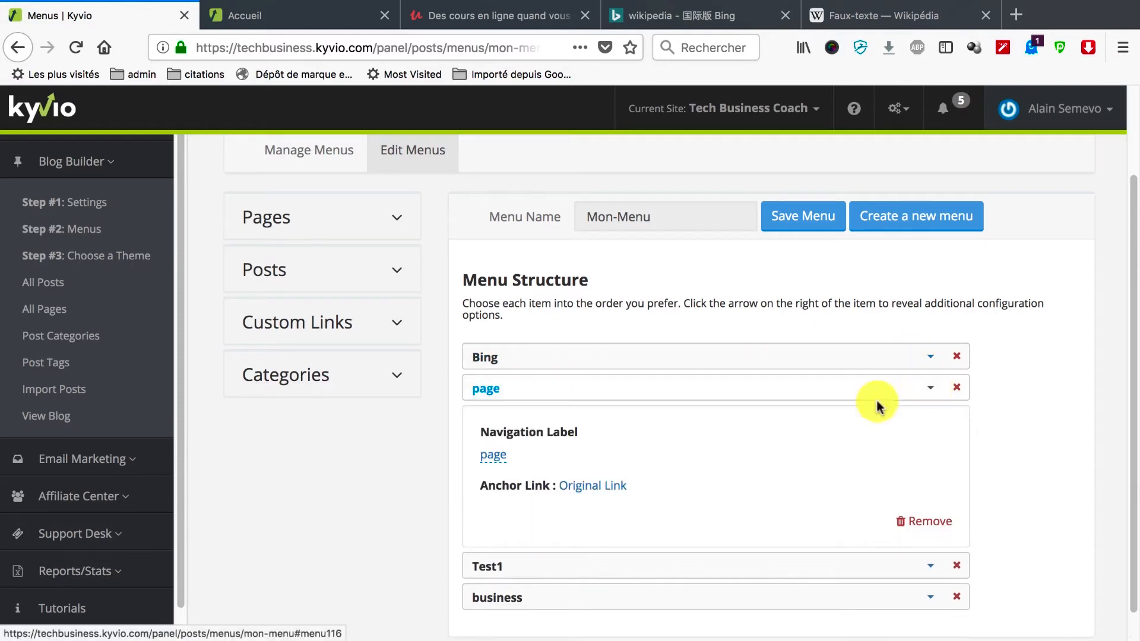
{"action": "left_click", "coordinate": [493, 456]}
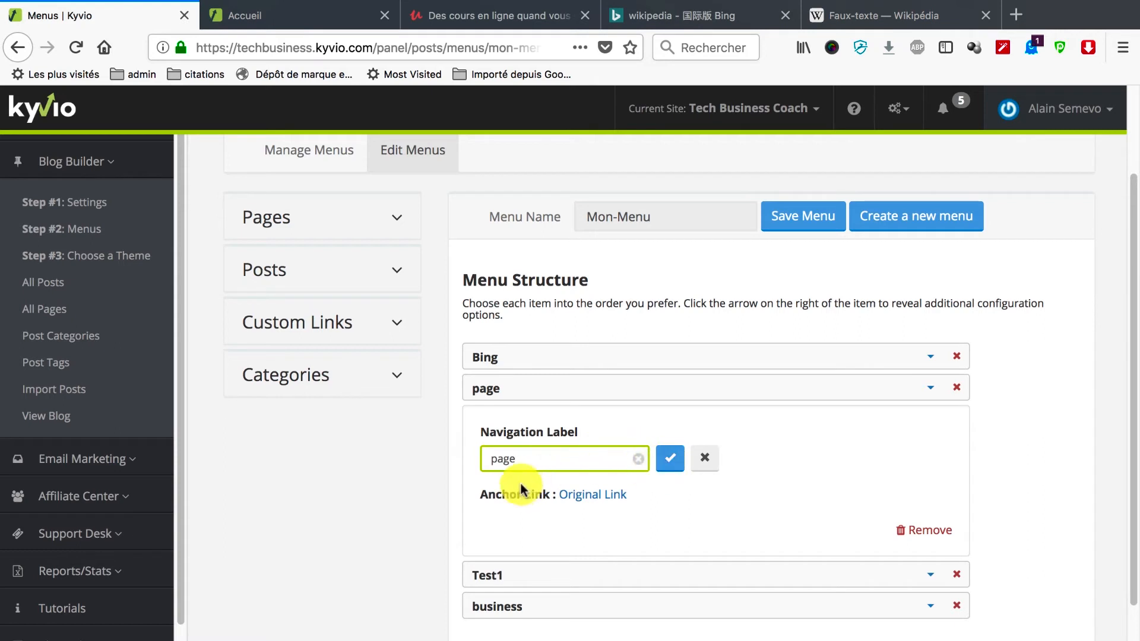
{"action": "double_click", "coordinate": [516, 459]}
{"action": "key", "text": "BackSpace"}
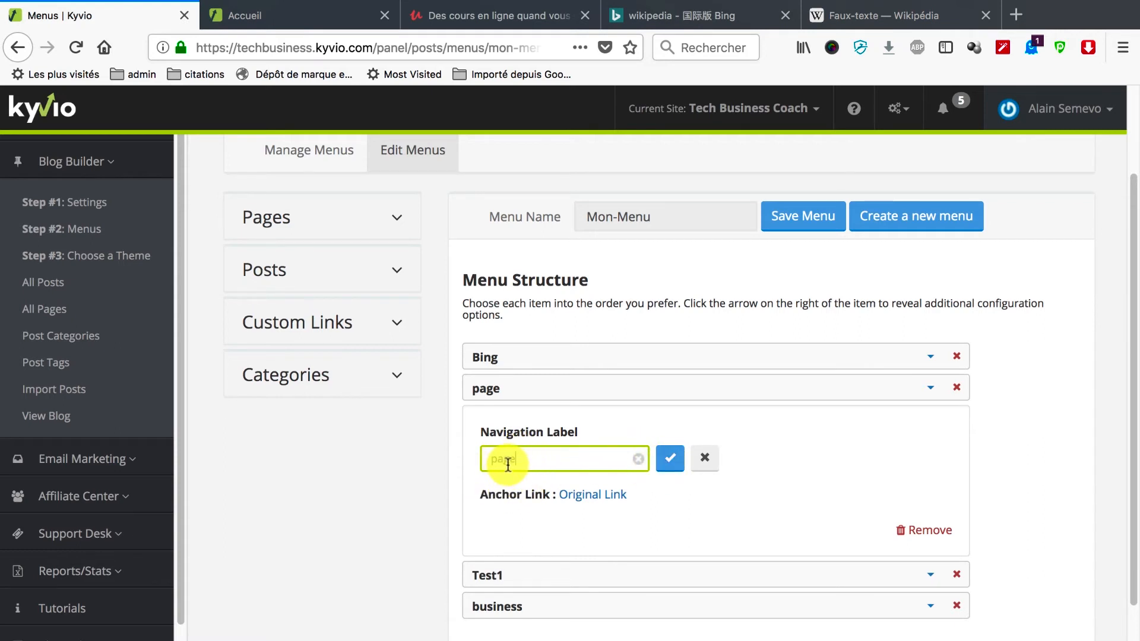
{"action": "type", "text": "page"}
{"action": "left_click", "coordinate": [670, 463]}
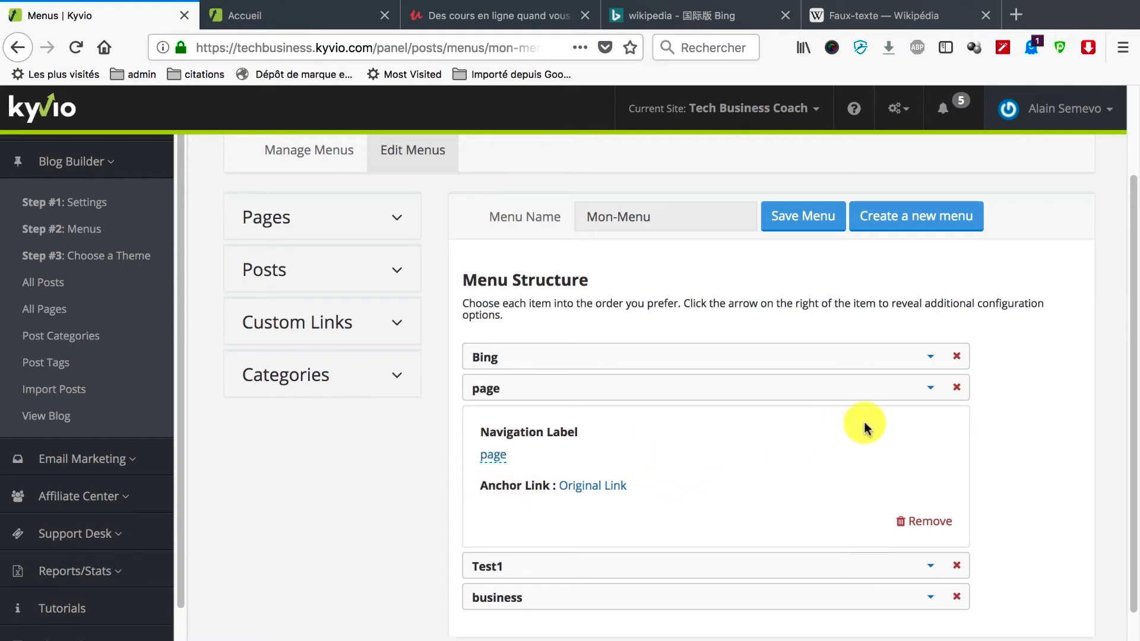
{"action": "left_click", "coordinate": [929, 387]}
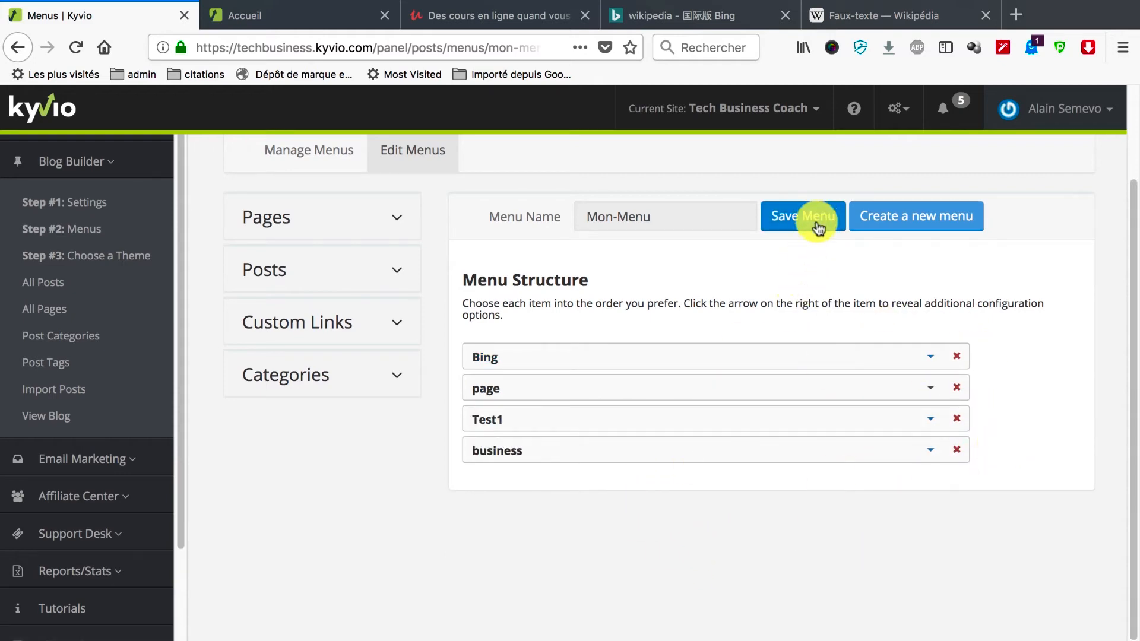
{"action": "left_click", "coordinate": [811, 216]}
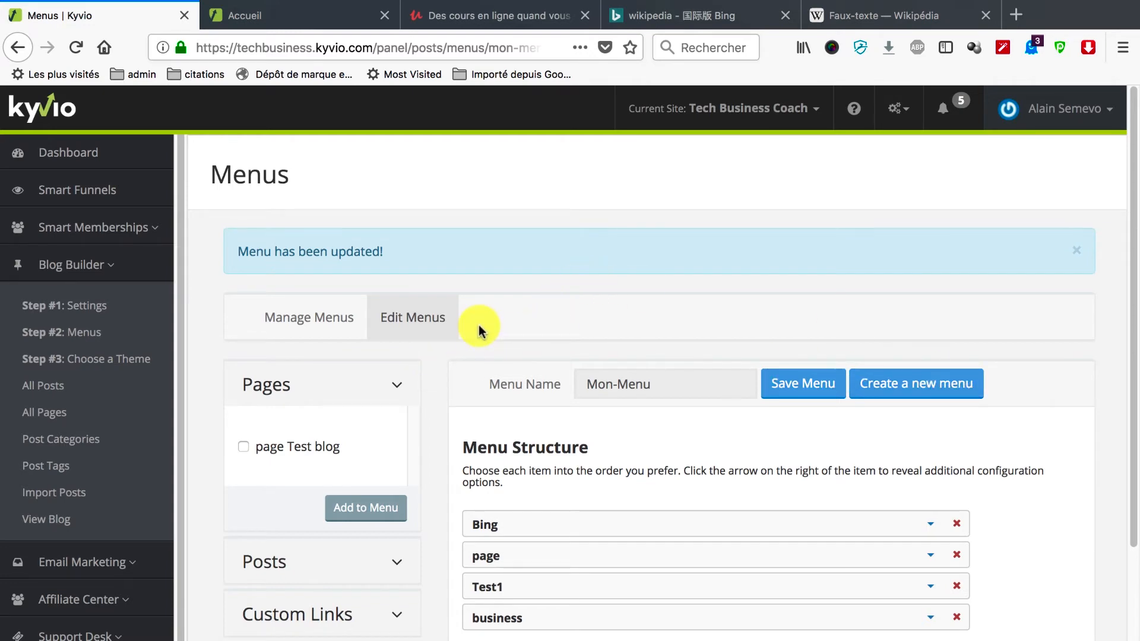
Go to the blog theme choices and open the Start Bootstrap theme for customization.
{"action": "scroll", "coordinate": [479, 331], "scroll_direction": "down", "scroll_amount": 3}
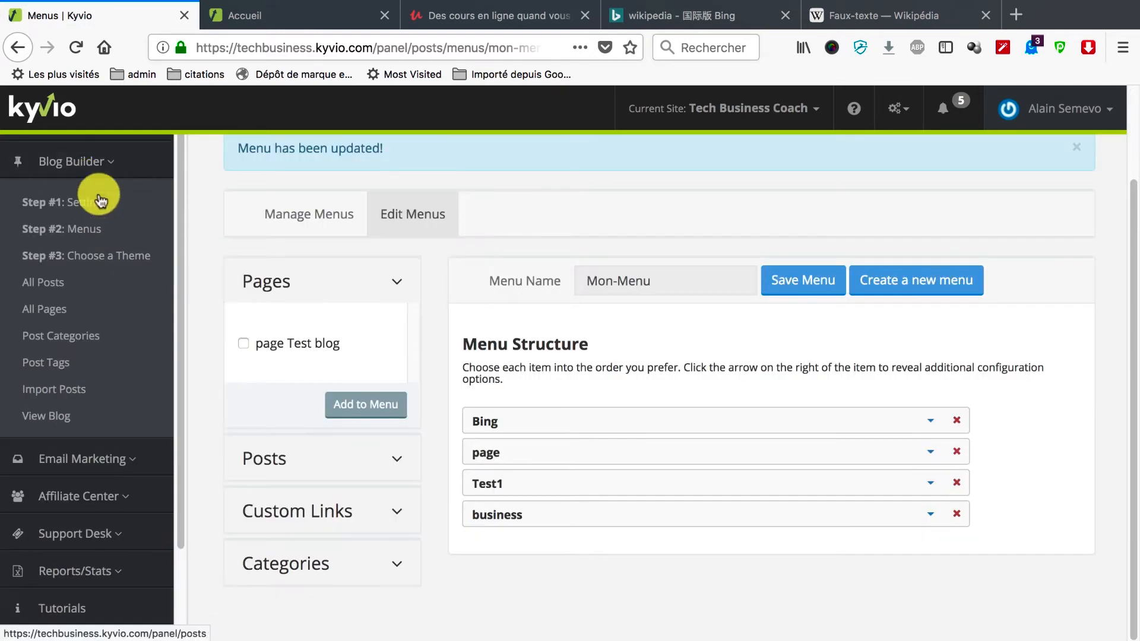
{"action": "left_click", "coordinate": [102, 261]}
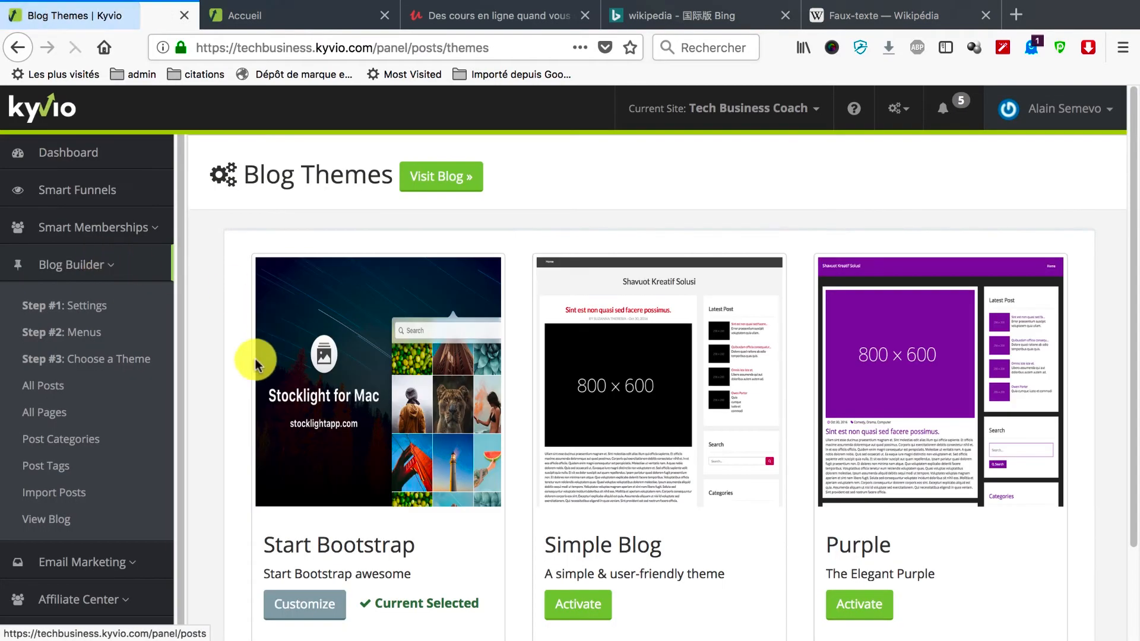
{"action": "scroll", "coordinate": [247, 380], "scroll_direction": "down", "scroll_amount": 3}
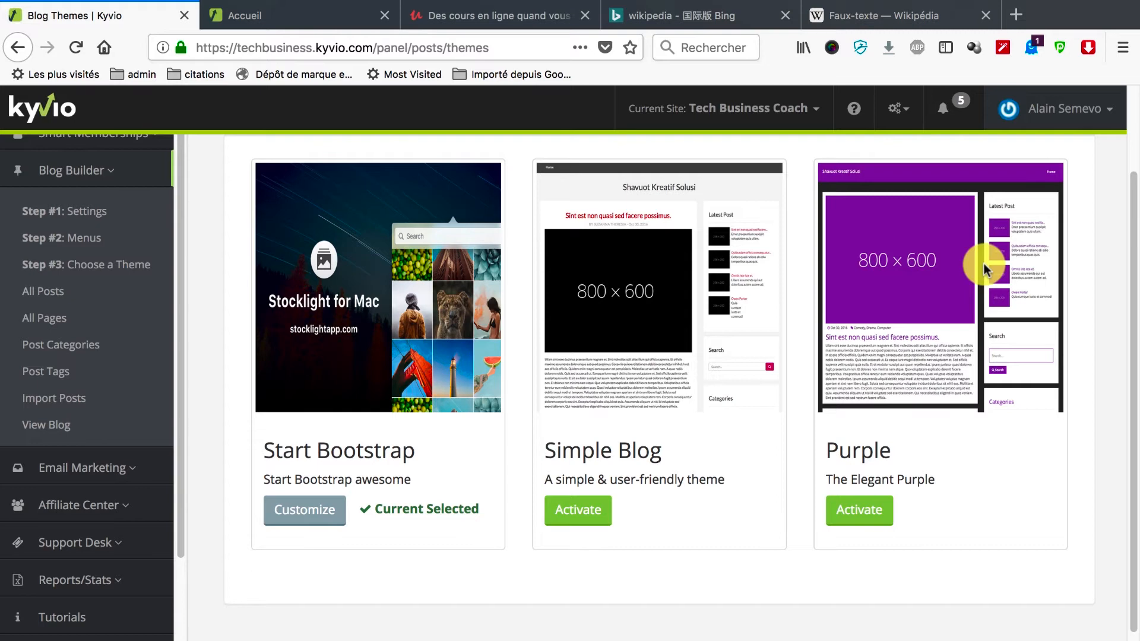
{"action": "left_click", "coordinate": [321, 515]}
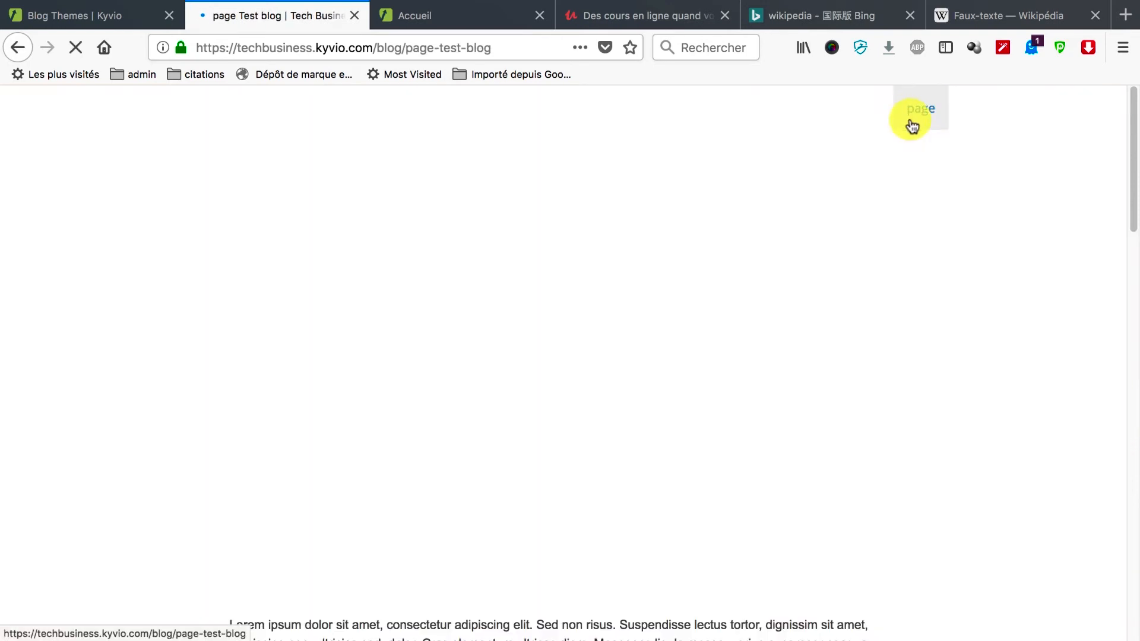
Examine the page Test blog from its header to its footer, including the social share buttons, and return to the blog's customization view.
{"action": "scroll", "coordinate": [797, 250], "scroll_direction": "down", "scroll_amount": 2}
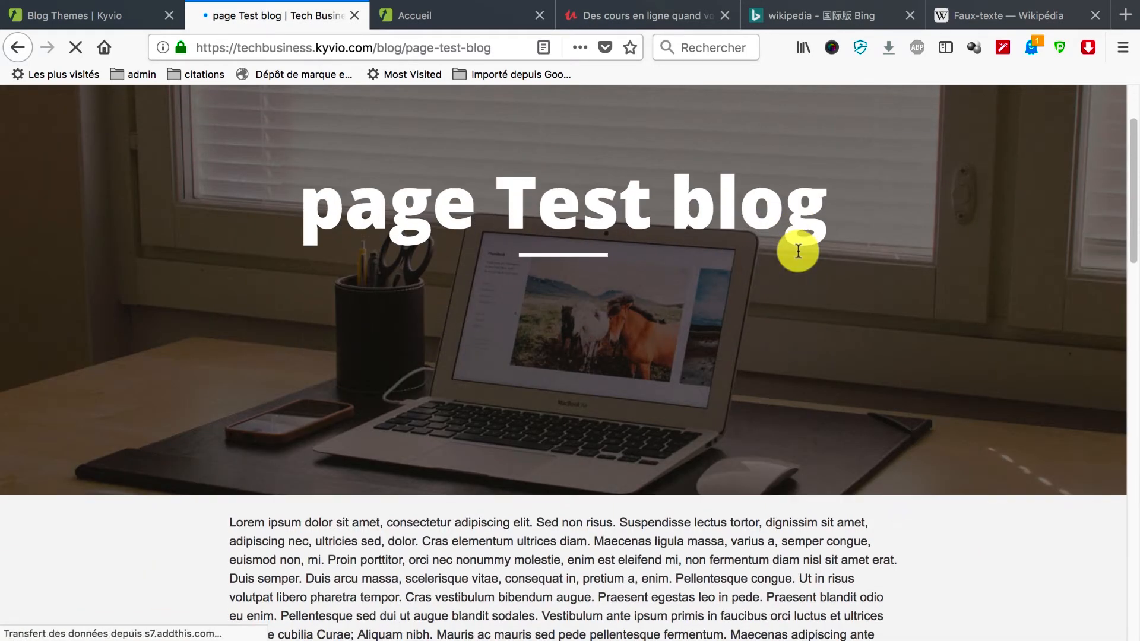
{"action": "scroll", "coordinate": [798, 251], "scroll_direction": "down", "scroll_amount": 12}
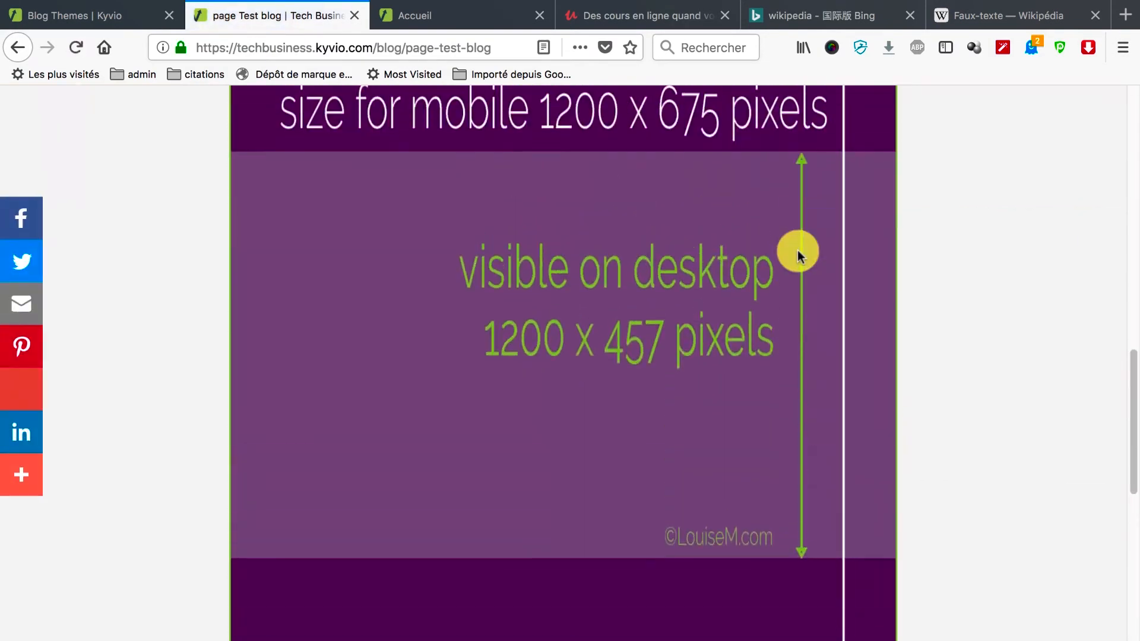
{"action": "scroll", "coordinate": [643, 285], "scroll_direction": "down", "scroll_amount": 8}
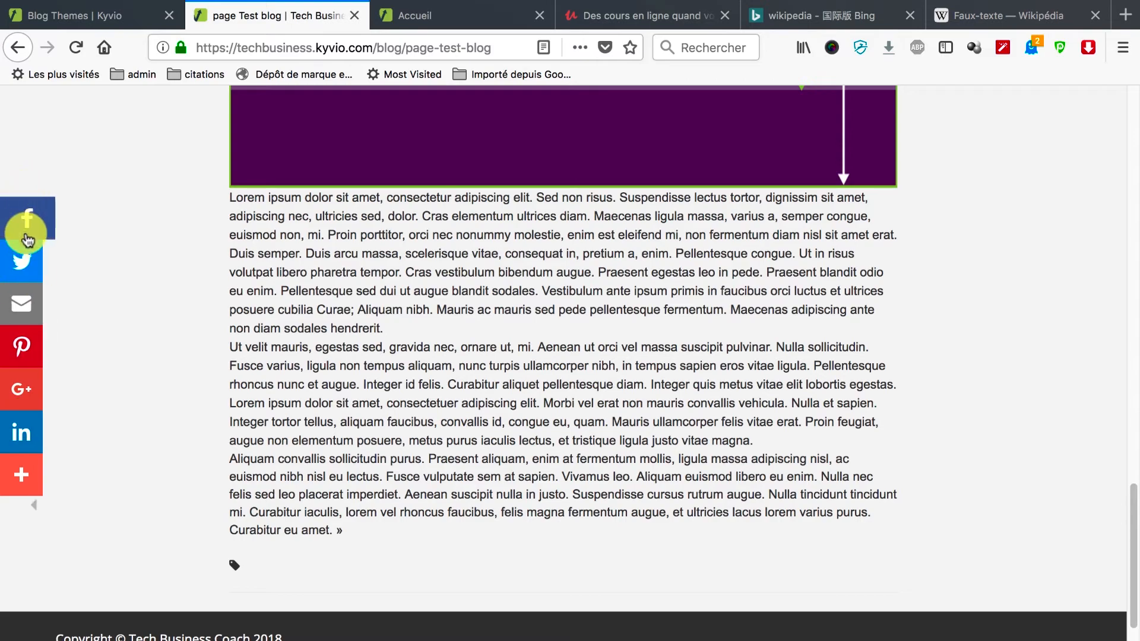
{"action": "scroll", "coordinate": [775, 280], "scroll_direction": "down", "scroll_amount": 2}
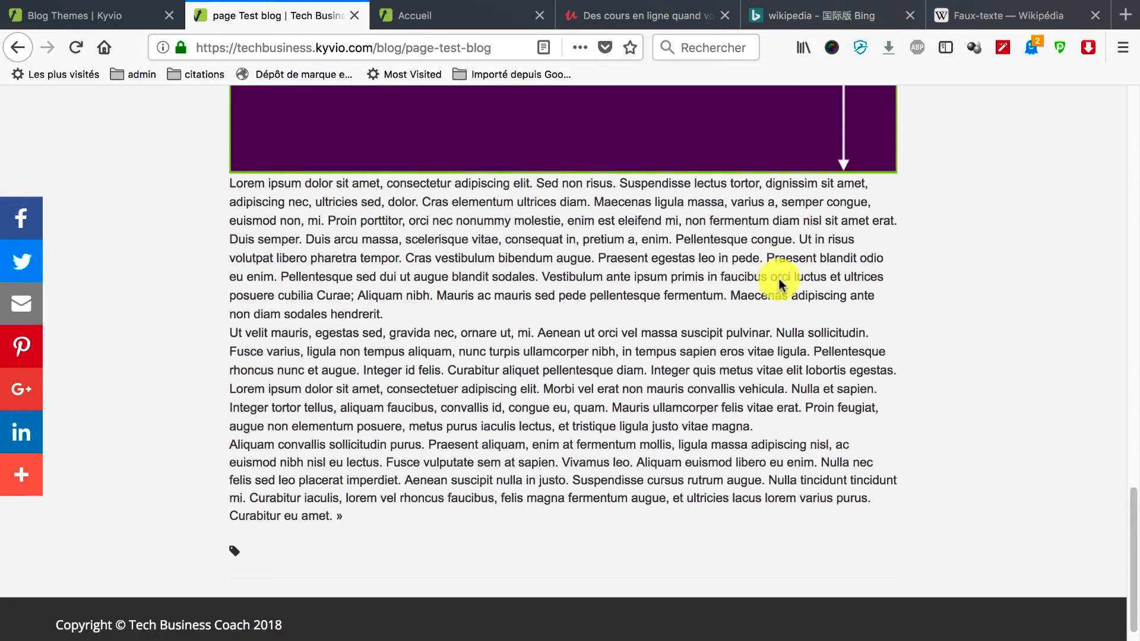
{"action": "scroll", "coordinate": [778, 283], "scroll_direction": "up", "scroll_amount": 15}
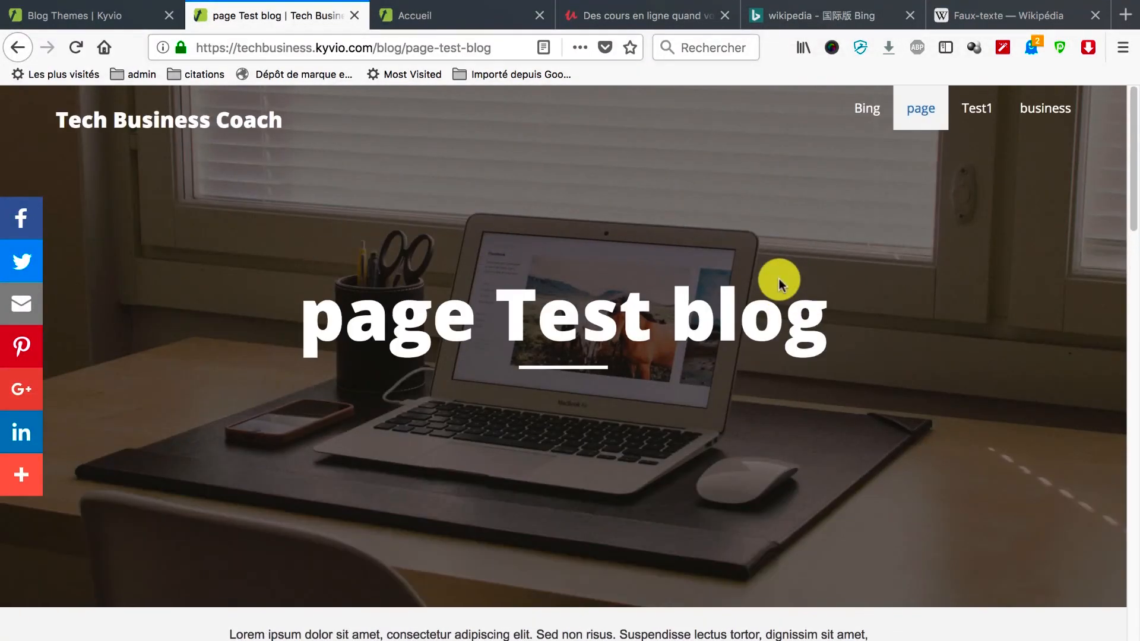
{"action": "key", "text": "super+Left"}
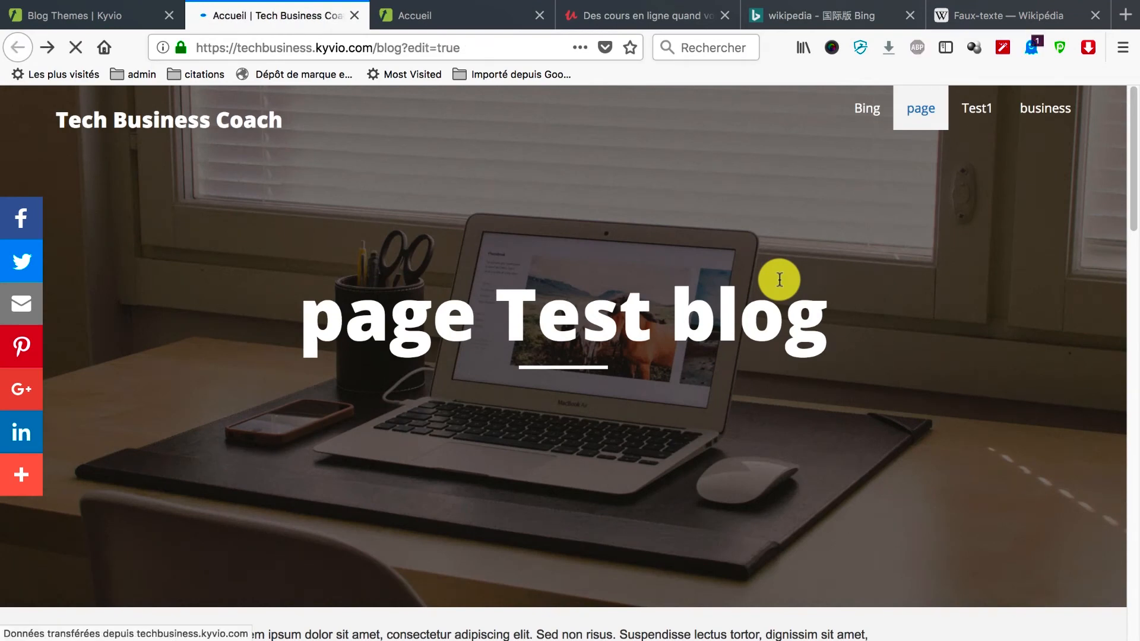
Examine the theme's general, header, body, button and footer customization options, including the color and logo choices, and close the customization settings.
{"action": "mouse_move", "coordinate": [1092, 603]}
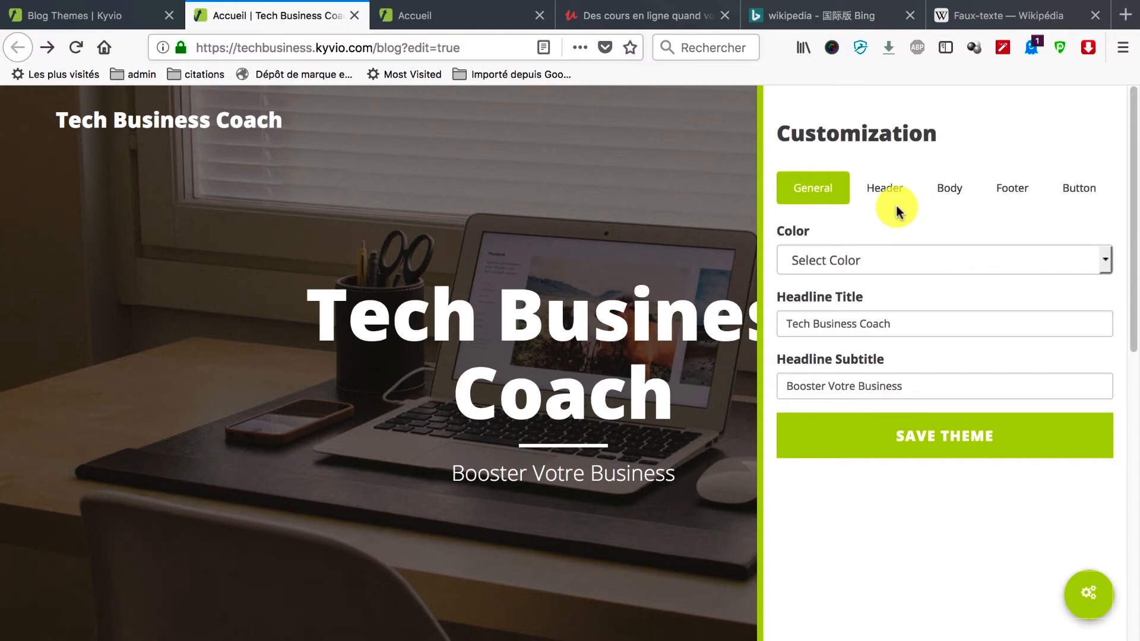
{"action": "left_click", "coordinate": [867, 260]}
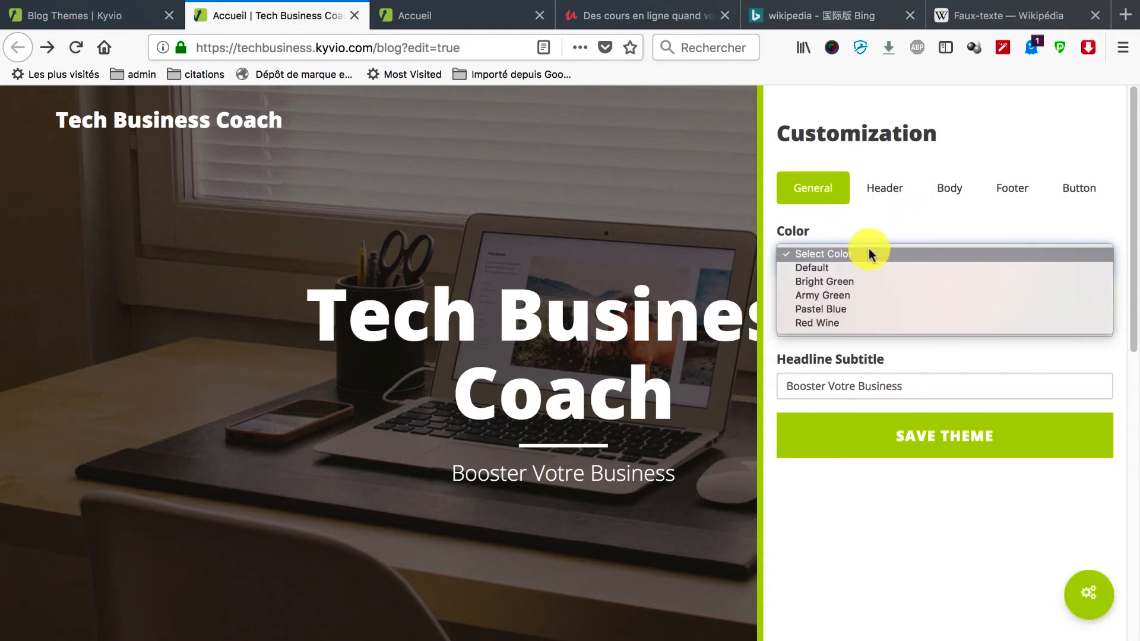
{"action": "left_click", "coordinate": [869, 254]}
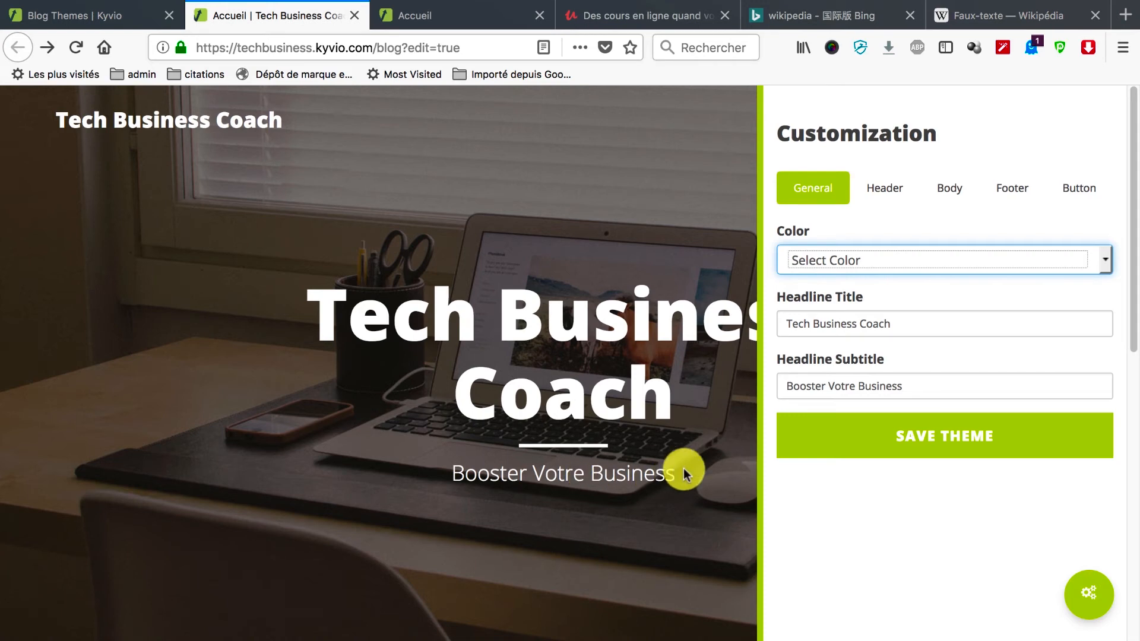
{"action": "left_click", "coordinate": [885, 203]}
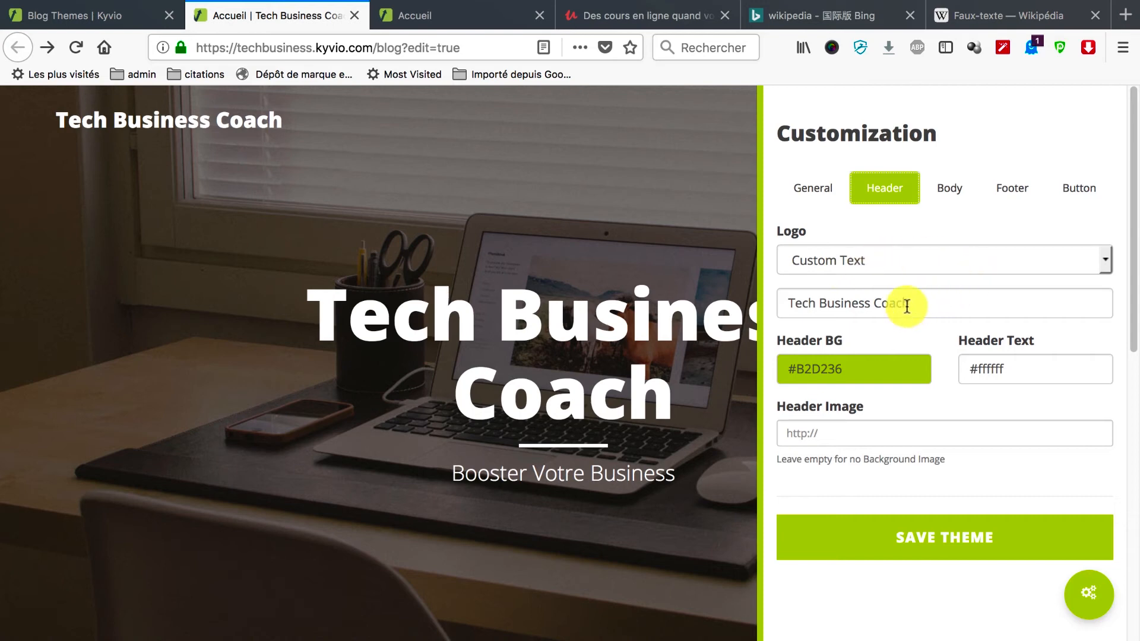
{"action": "left_click", "coordinate": [903, 259]}
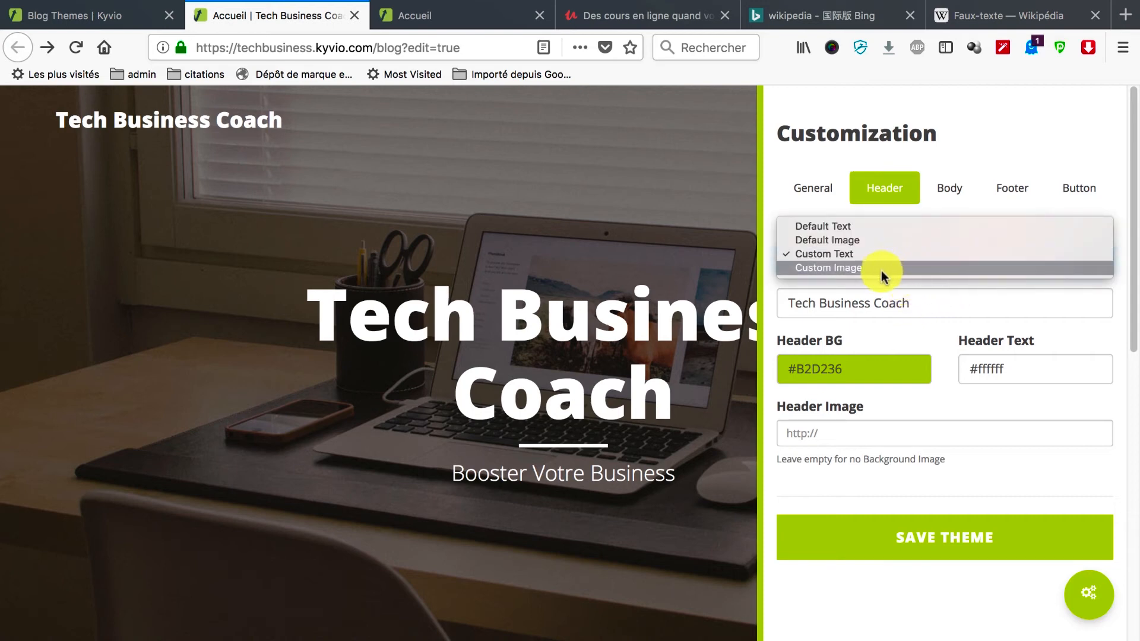
{"action": "left_click", "coordinate": [820, 207]}
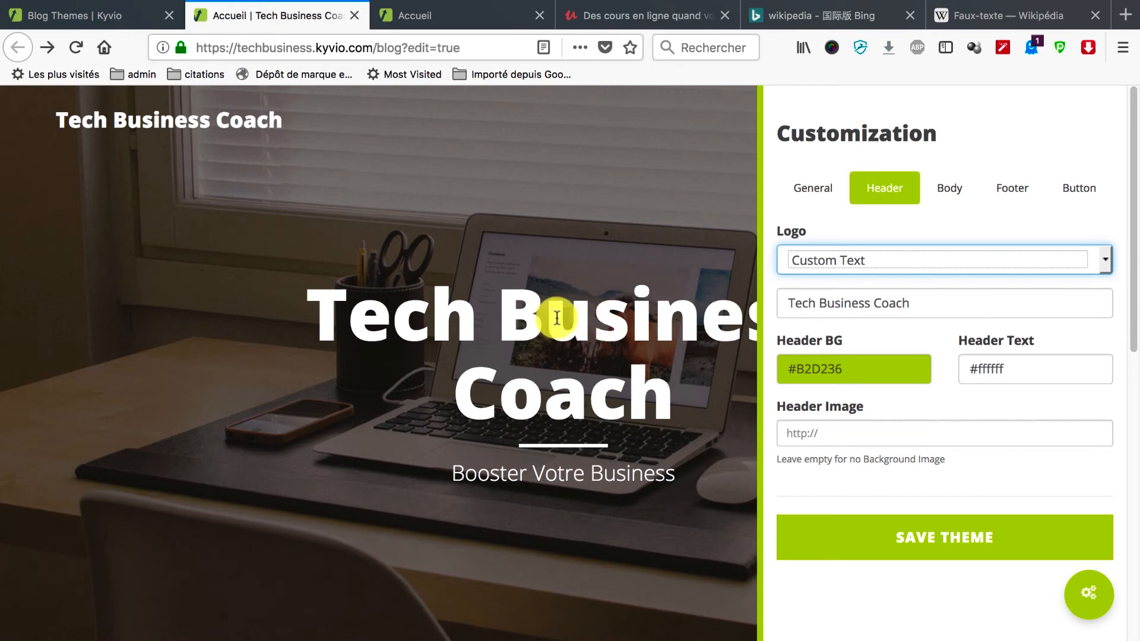
{"action": "left_click", "coordinate": [949, 199]}
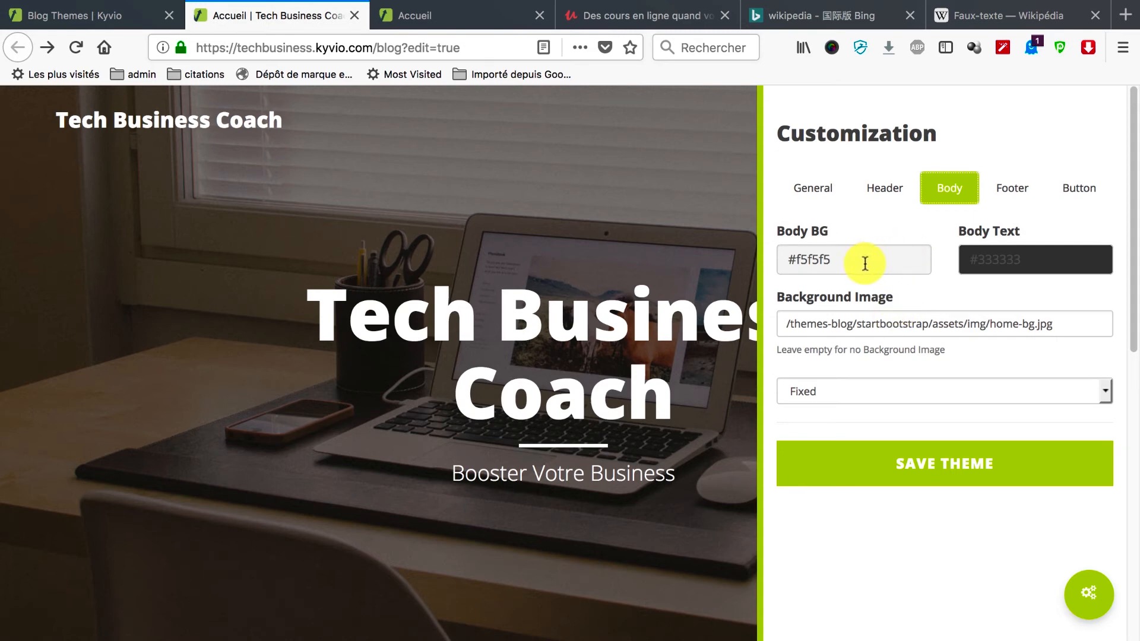
{"action": "left_click", "coordinate": [1079, 187]}
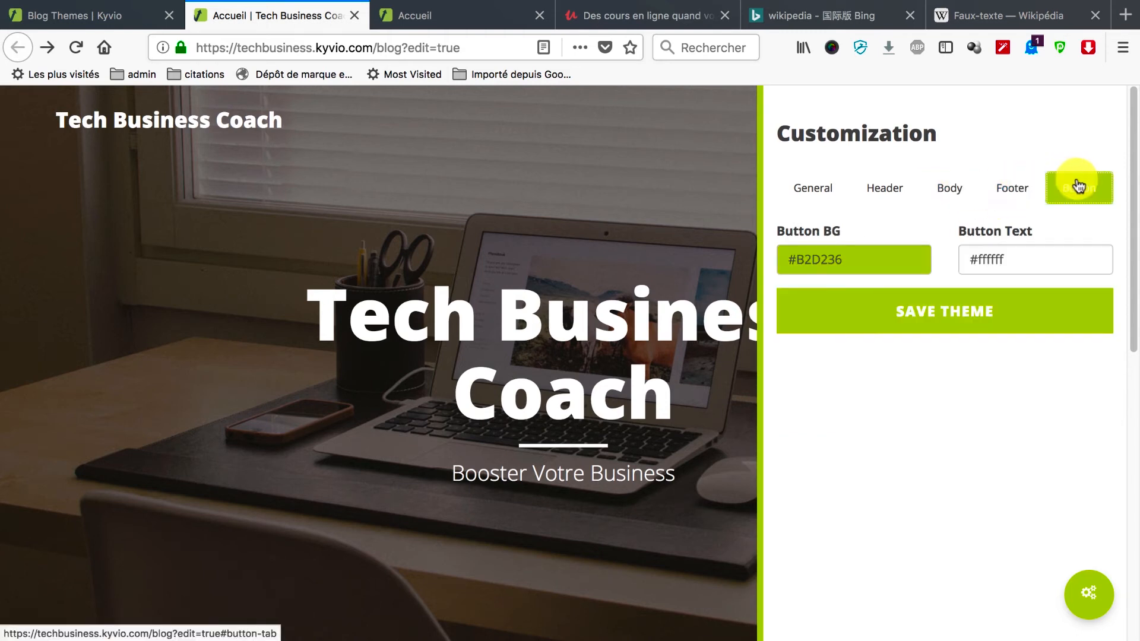
{"action": "left_click", "coordinate": [1008, 192]}
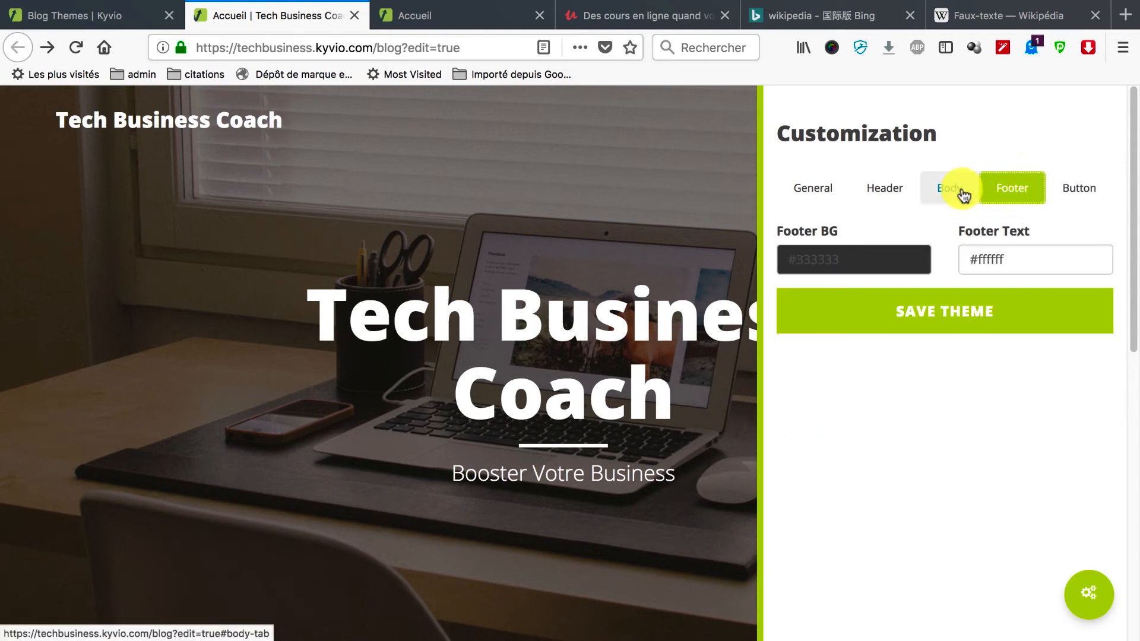
{"action": "left_click", "coordinate": [1089, 593]}
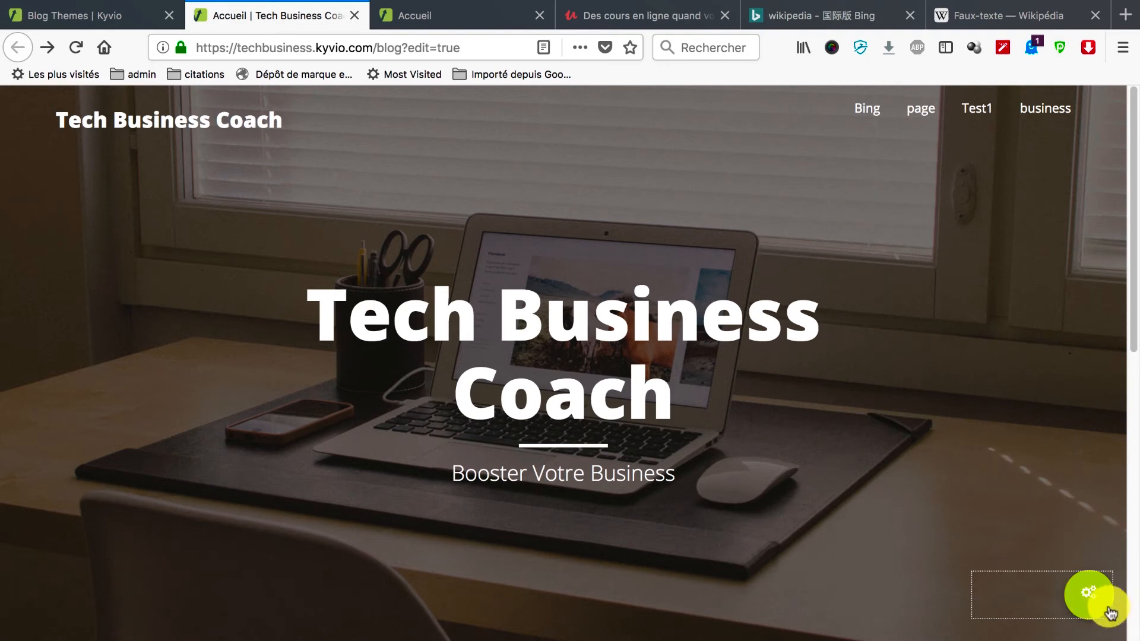
Start a new blog post from the list of all posts, with the title article1 and the excerpt "ceci est un extrait".
{"action": "mouse_move", "coordinate": [1099, 606]}
{"action": "left_click", "coordinate": [1091, 541]}
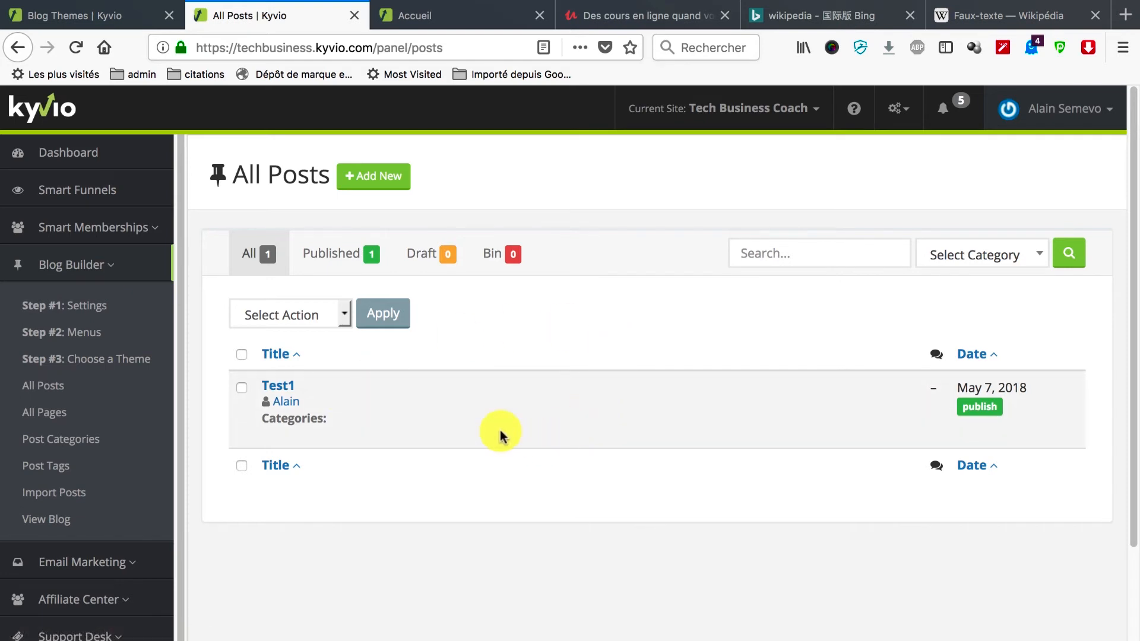
{"action": "left_click", "coordinate": [376, 178]}
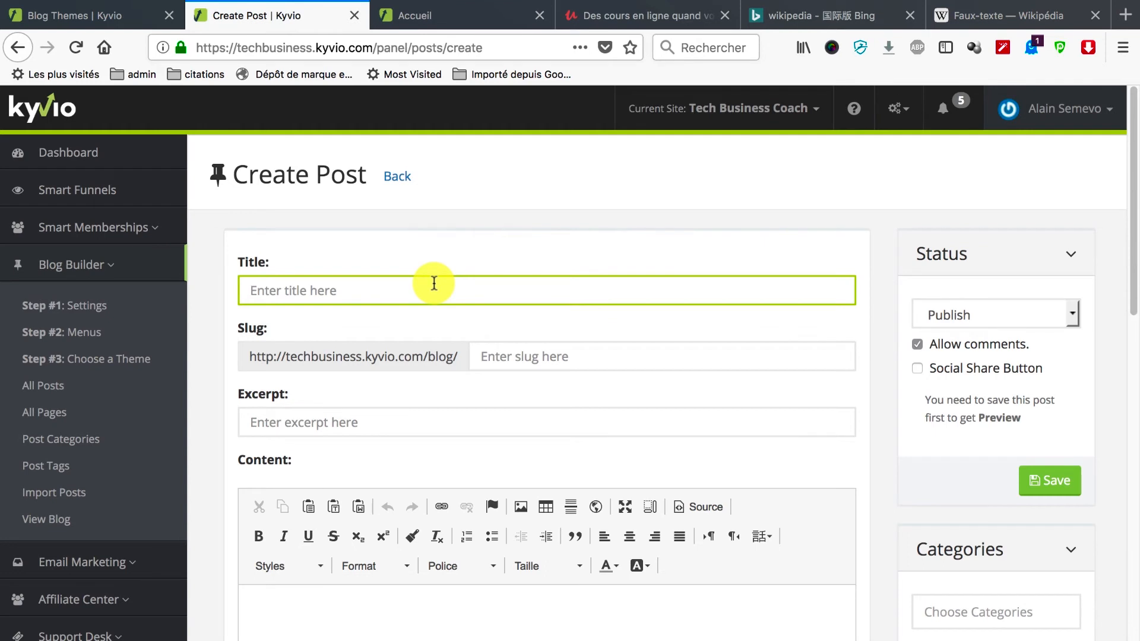
{"action": "type", "text": "article1"}
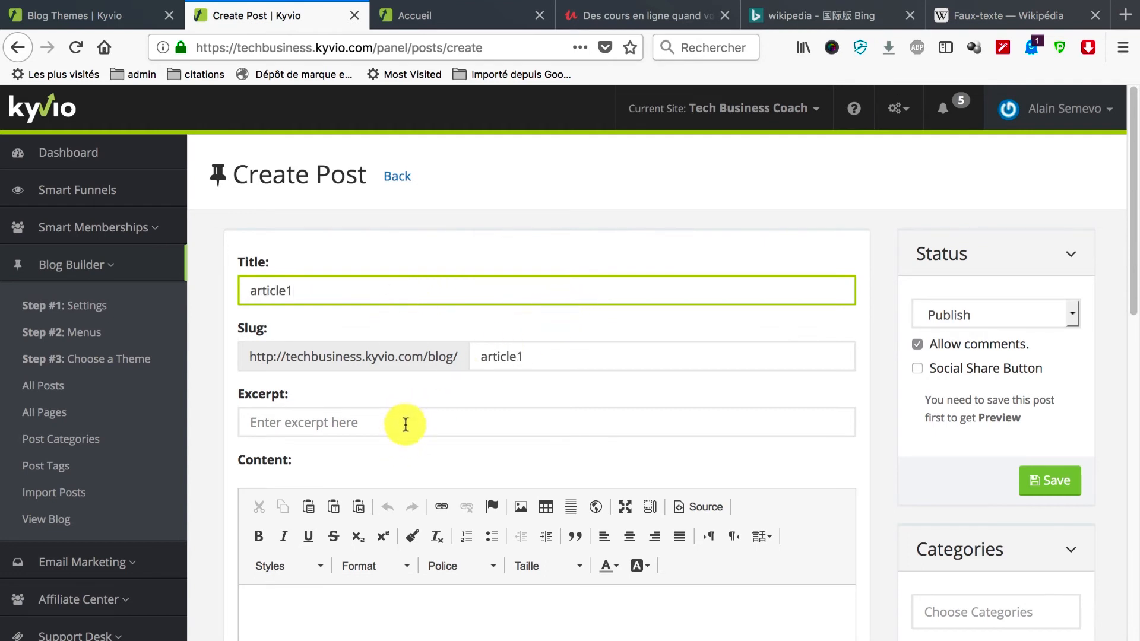
{"action": "left_click", "coordinate": [405, 420]}
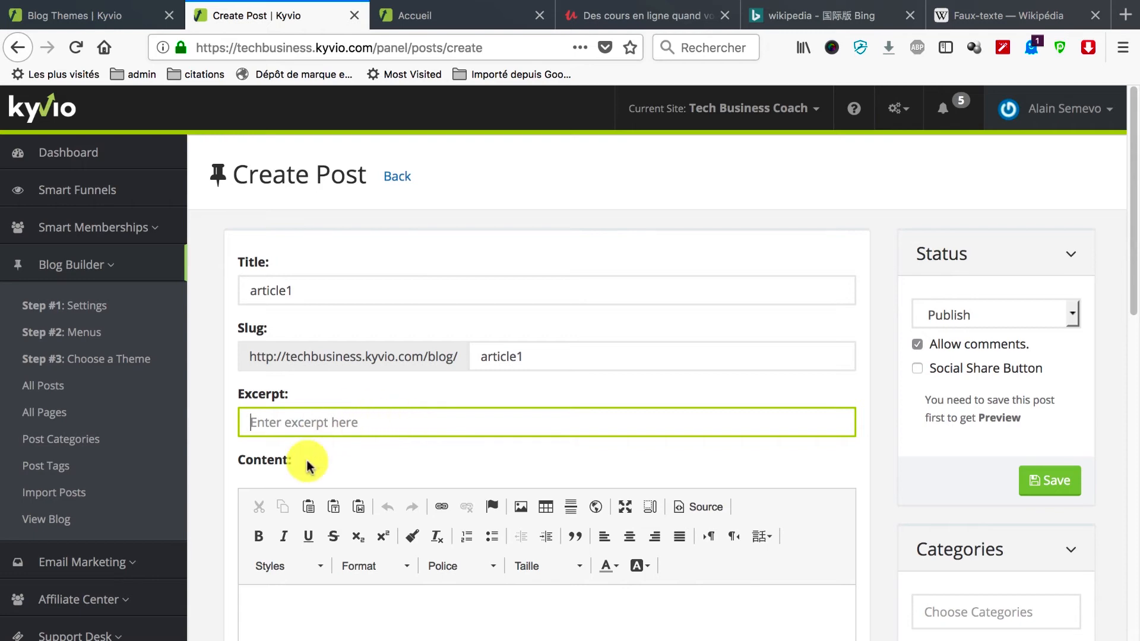
{"action": "type", "text": "c"}
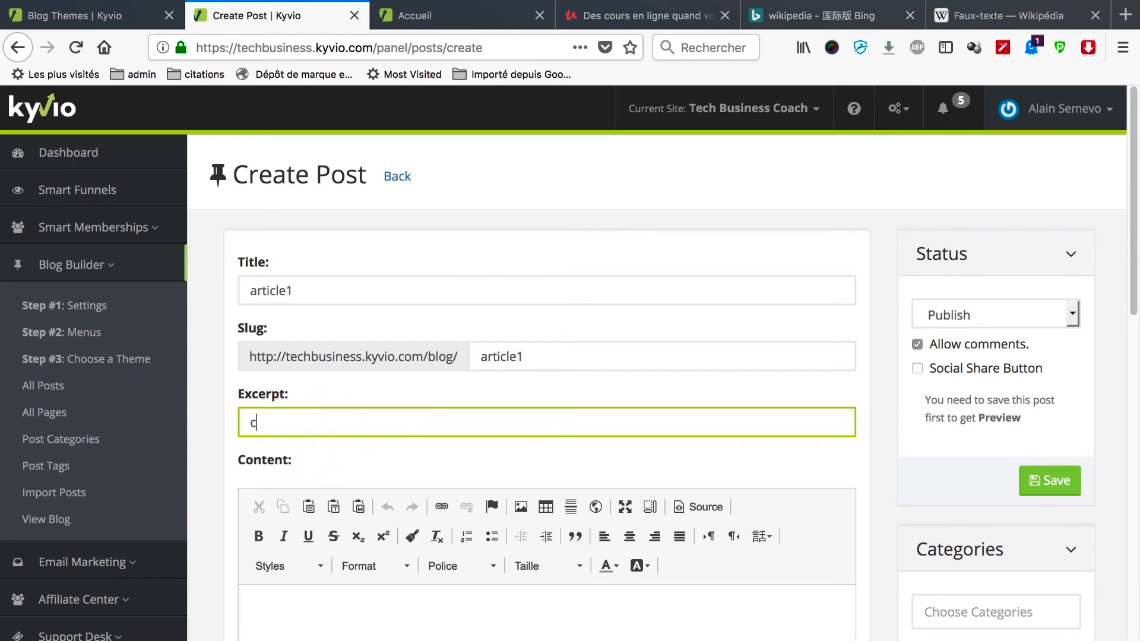
{"action": "type", "text": "eci est un extrait"}
Examine the content editor's language choices, the category and tag choices, and the status options for the new post.
{"action": "scroll", "coordinate": [364, 466], "scroll_direction": "down", "scroll_amount": 4}
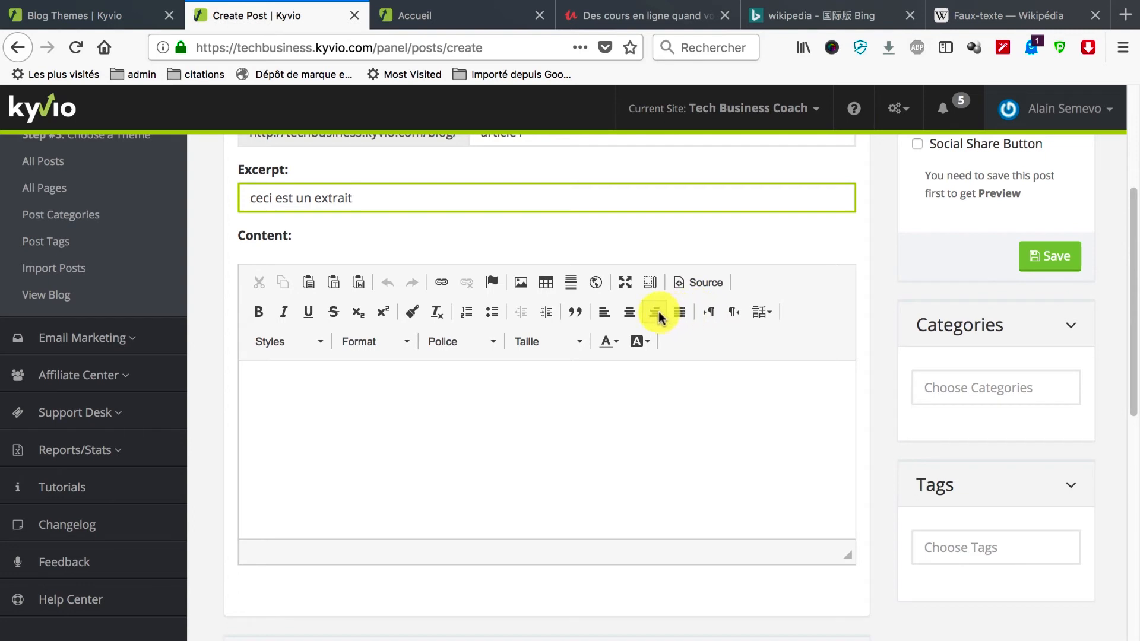
{"action": "left_click", "coordinate": [763, 316]}
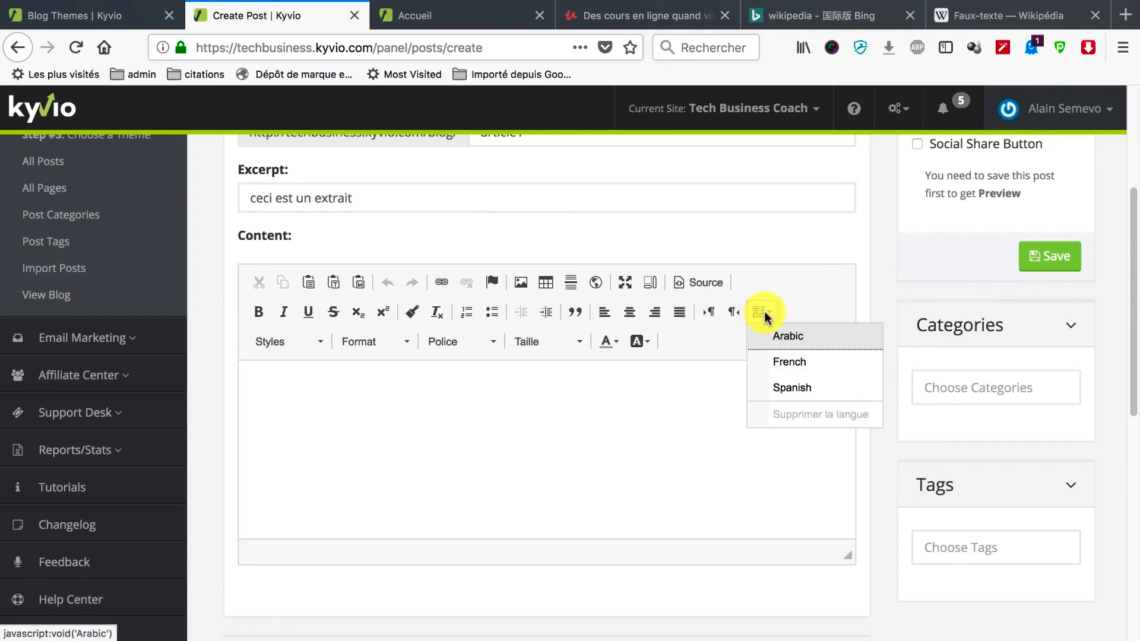
{"action": "left_click", "coordinate": [646, 378]}
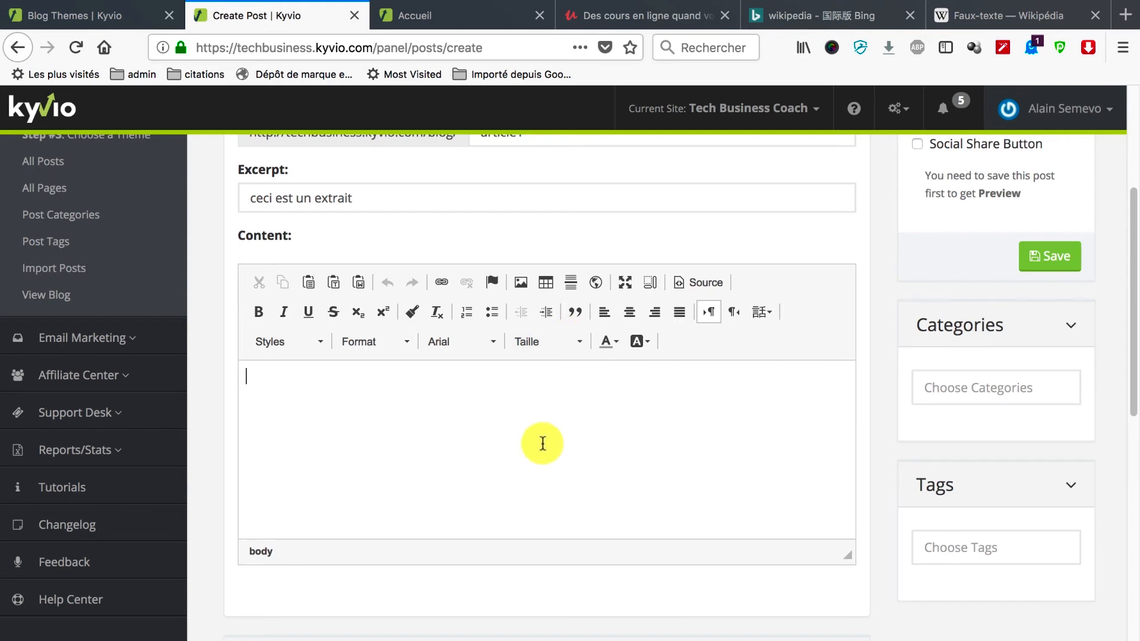
{"action": "left_click", "coordinate": [949, 385]}
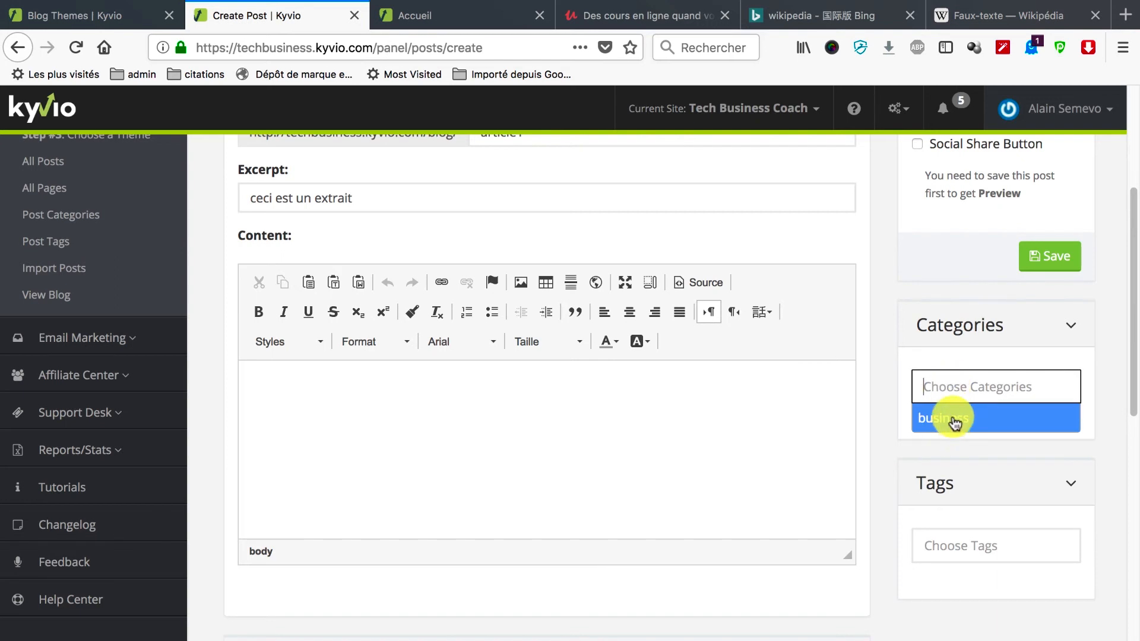
{"action": "left_click", "coordinate": [953, 544]}
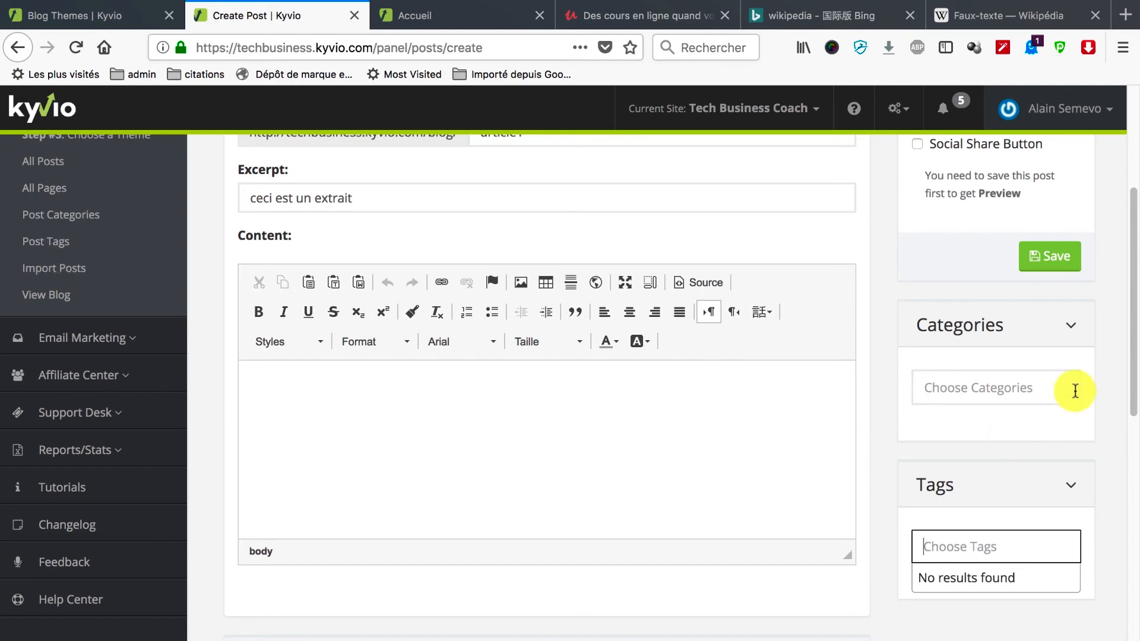
{"action": "scroll", "coordinate": [982, 273], "scroll_direction": "up", "scroll_amount": 3}
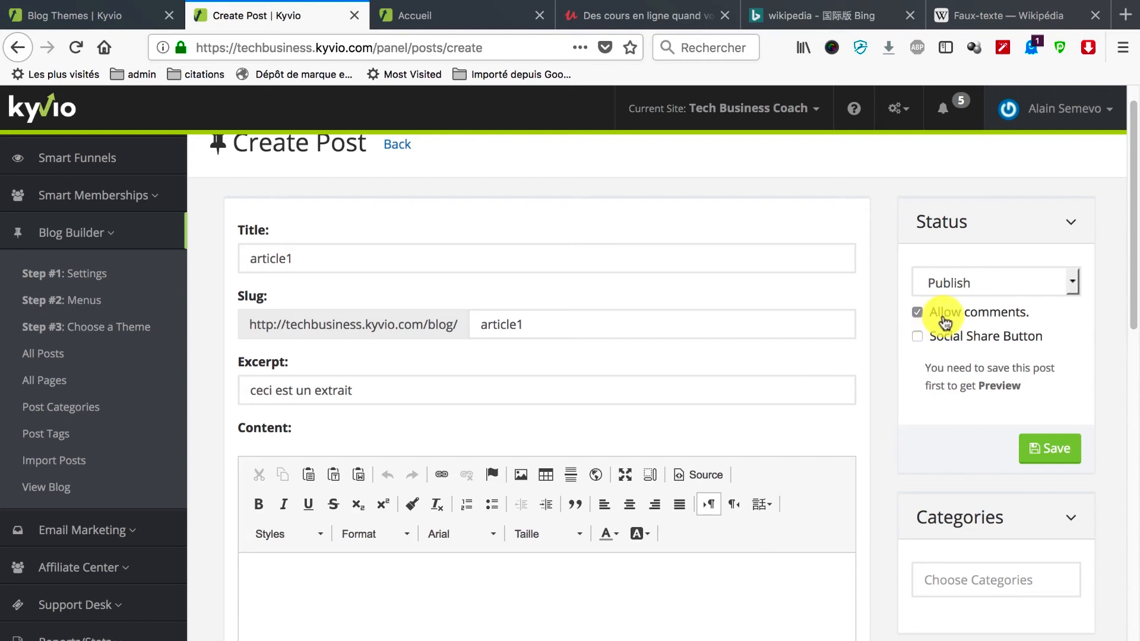
{"action": "left_click", "coordinate": [1051, 449]}
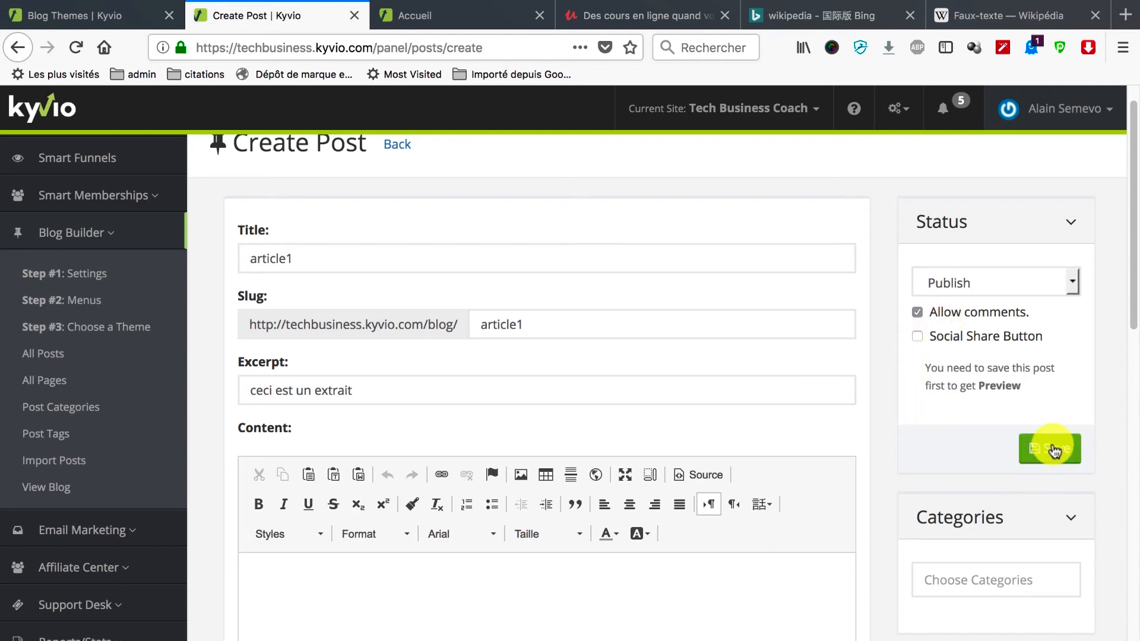
{"action": "scroll", "coordinate": [484, 501], "scroll_direction": "down", "scroll_amount": 5}
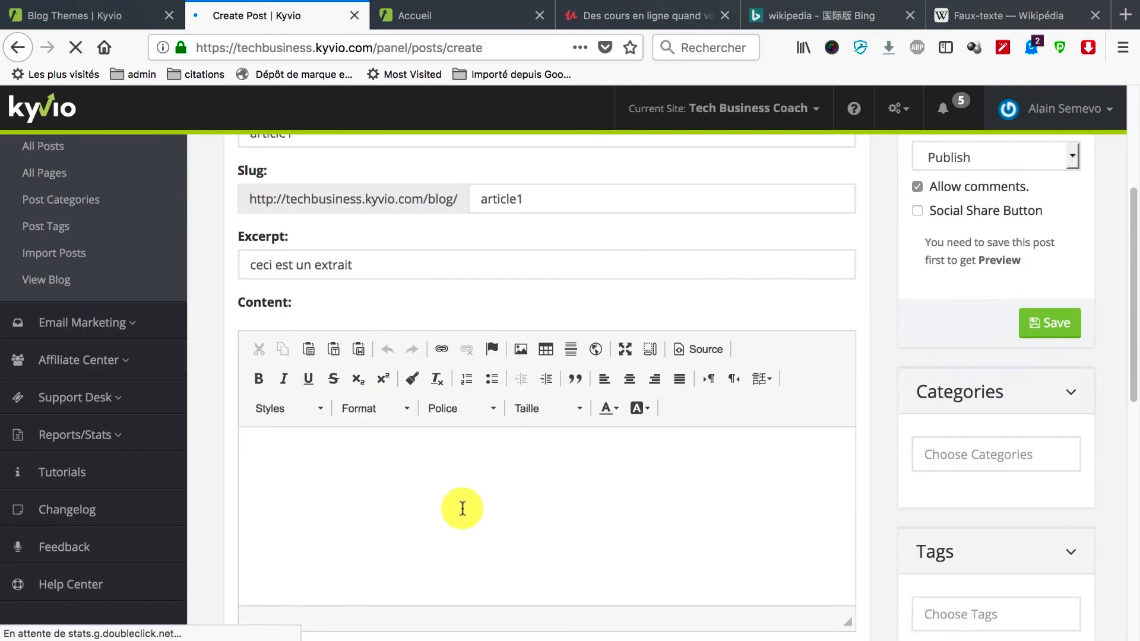
{"action": "left_click", "coordinate": [350, 405]}
{"action": "type", "text": "https://www.screencast.com/t/zIdIYJYo"}
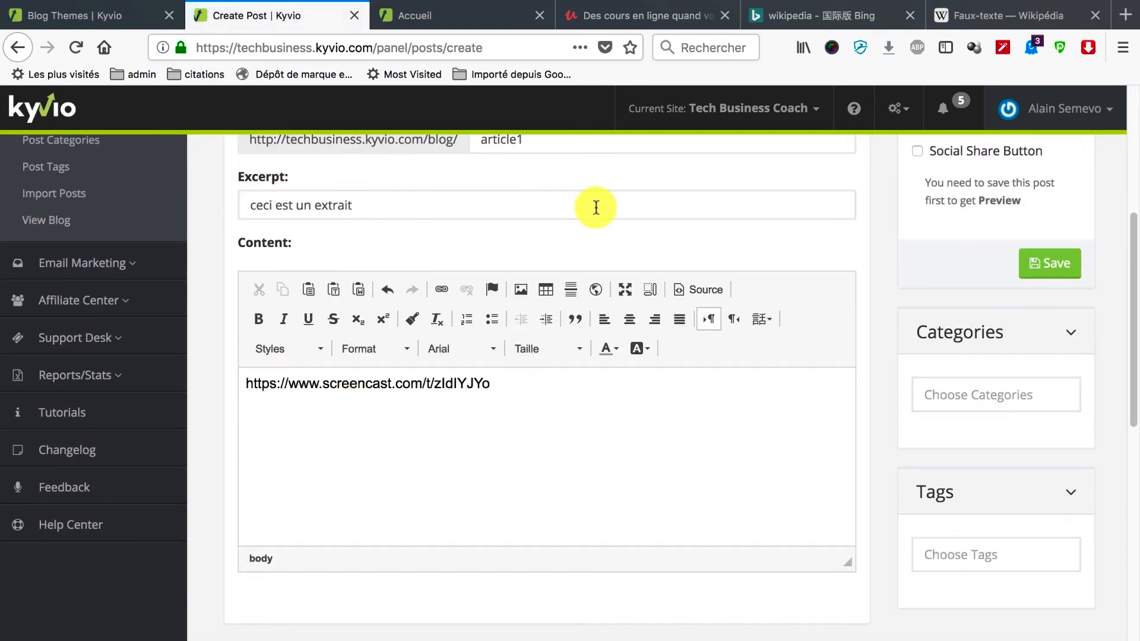
{"action": "left_click", "coordinate": [977, 12]}
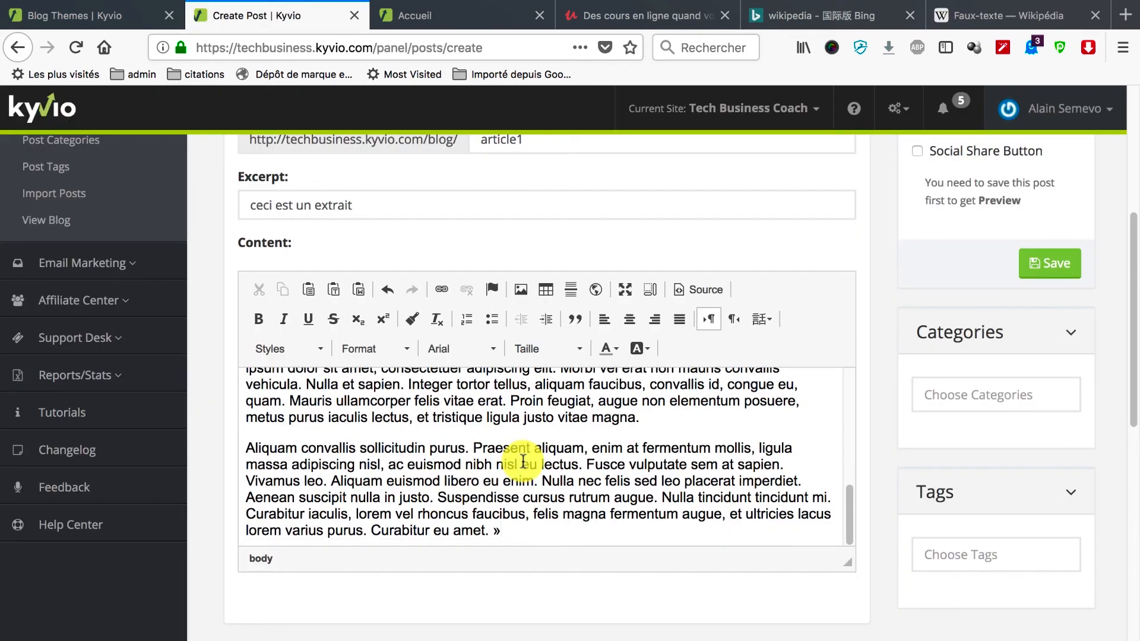
{"action": "left_click", "coordinate": [1054, 275]}
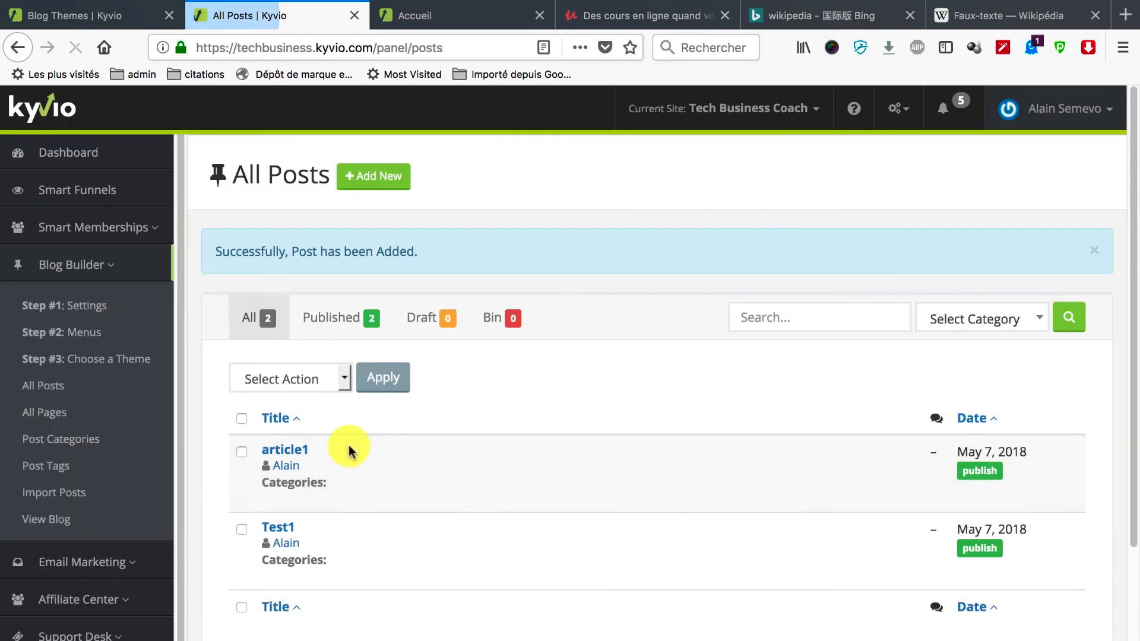
Review the blog's lists of posts, pages and post categories, and open the page for importing posts from a WordPress WXR file.
{"action": "scroll", "coordinate": [512, 504], "scroll_direction": "down", "scroll_amount": 3}
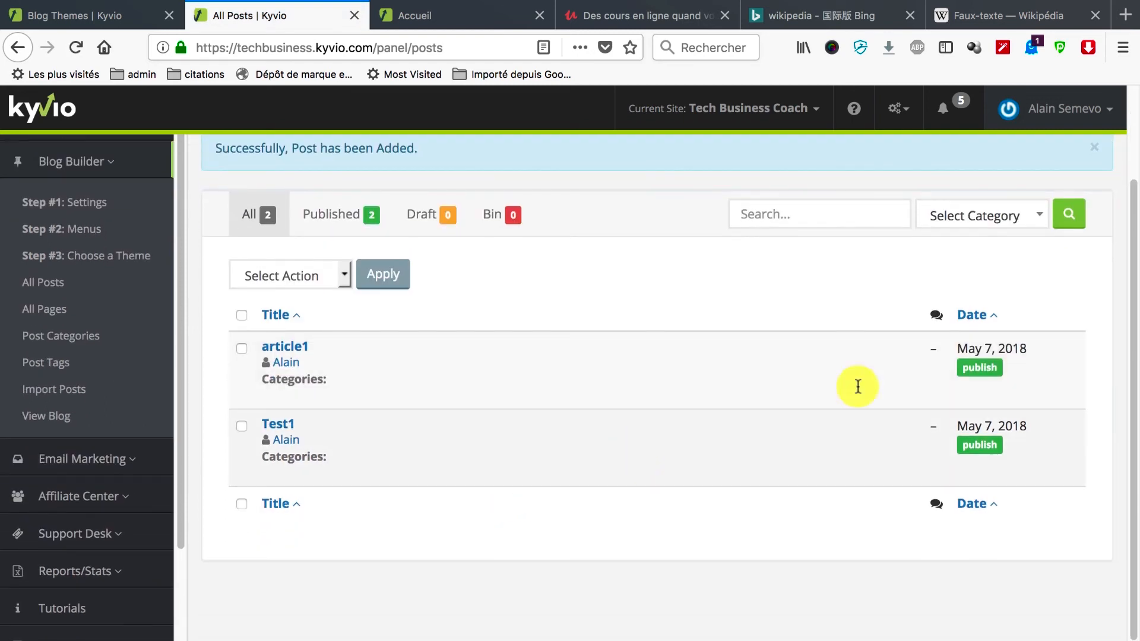
{"action": "left_click", "coordinate": [50, 319]}
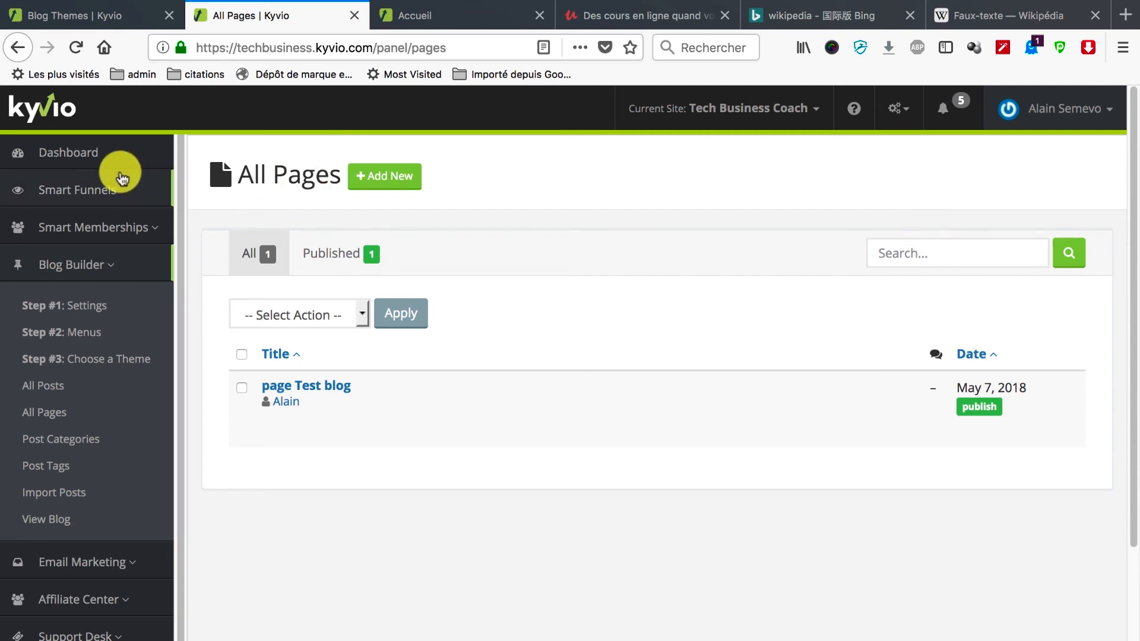
{"action": "left_click", "coordinate": [70, 444]}
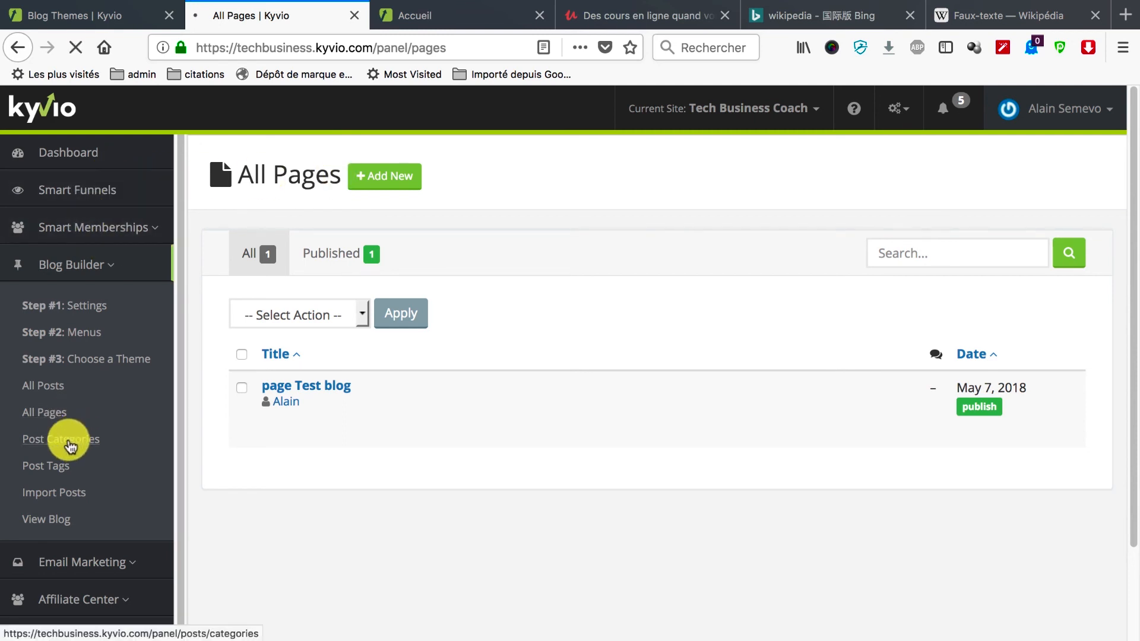
{"action": "scroll", "coordinate": [71, 444], "scroll_direction": "down", "scroll_amount": 2}
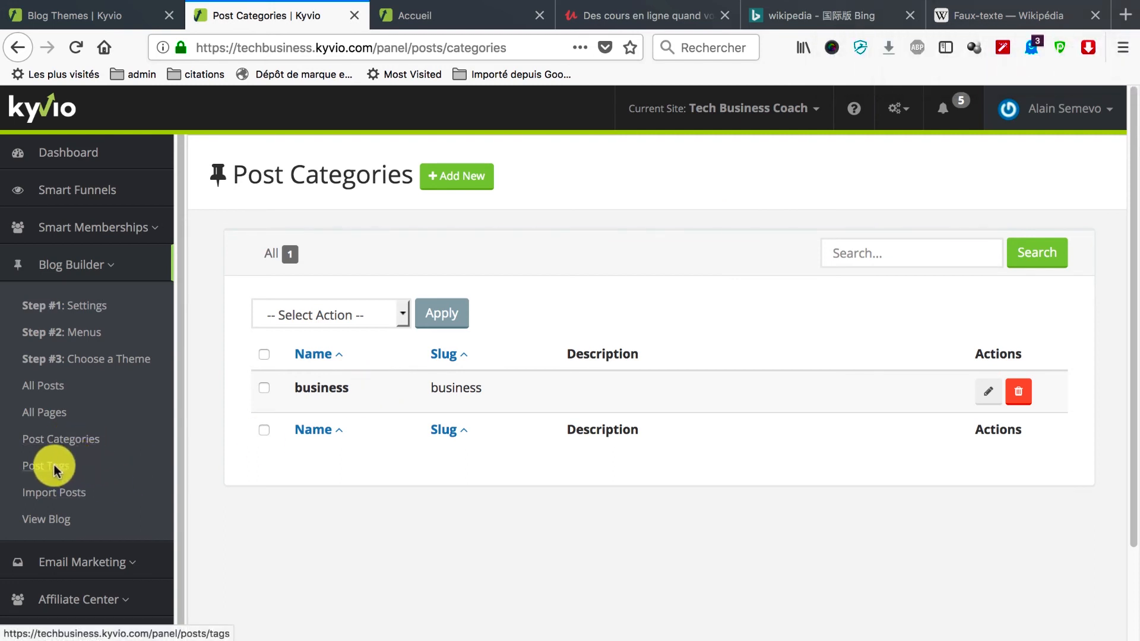
{"action": "left_click", "coordinate": [52, 493]}
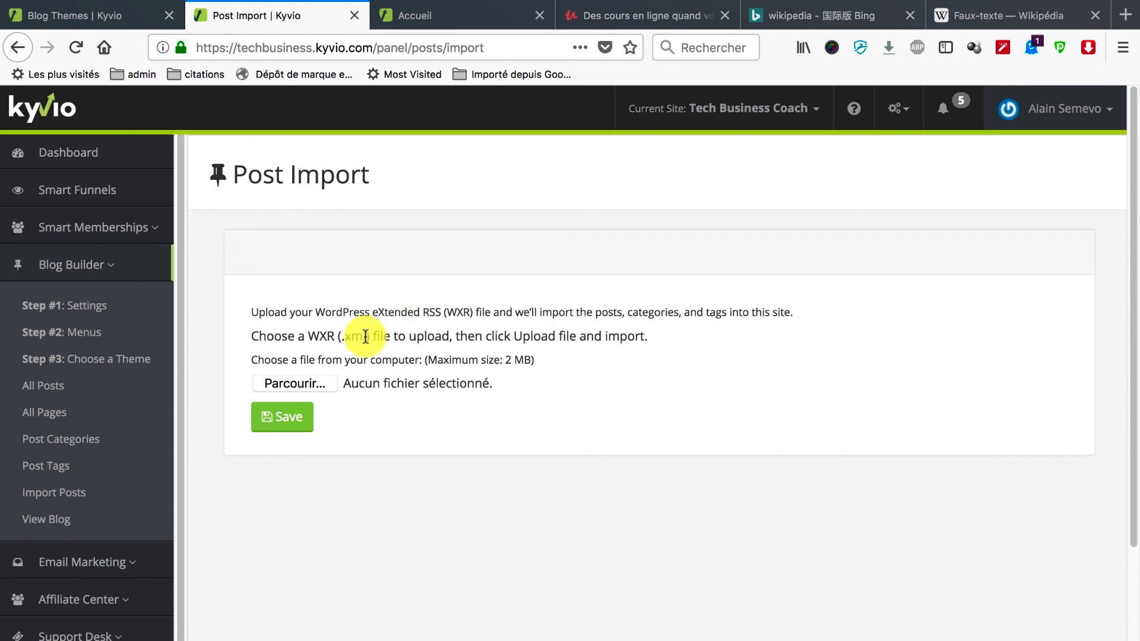
{"action": "scroll", "coordinate": [367, 336], "scroll_direction": "down", "scroll_amount": 2}
{"action": "scroll", "coordinate": [366, 337], "scroll_direction": "up", "scroll_amount": 2}
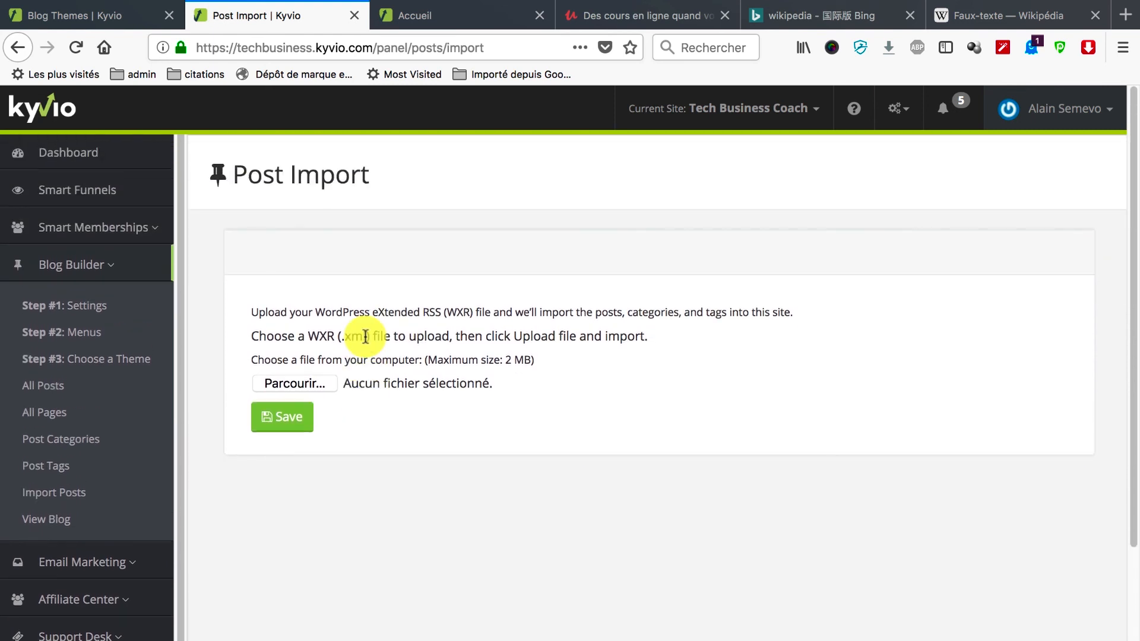